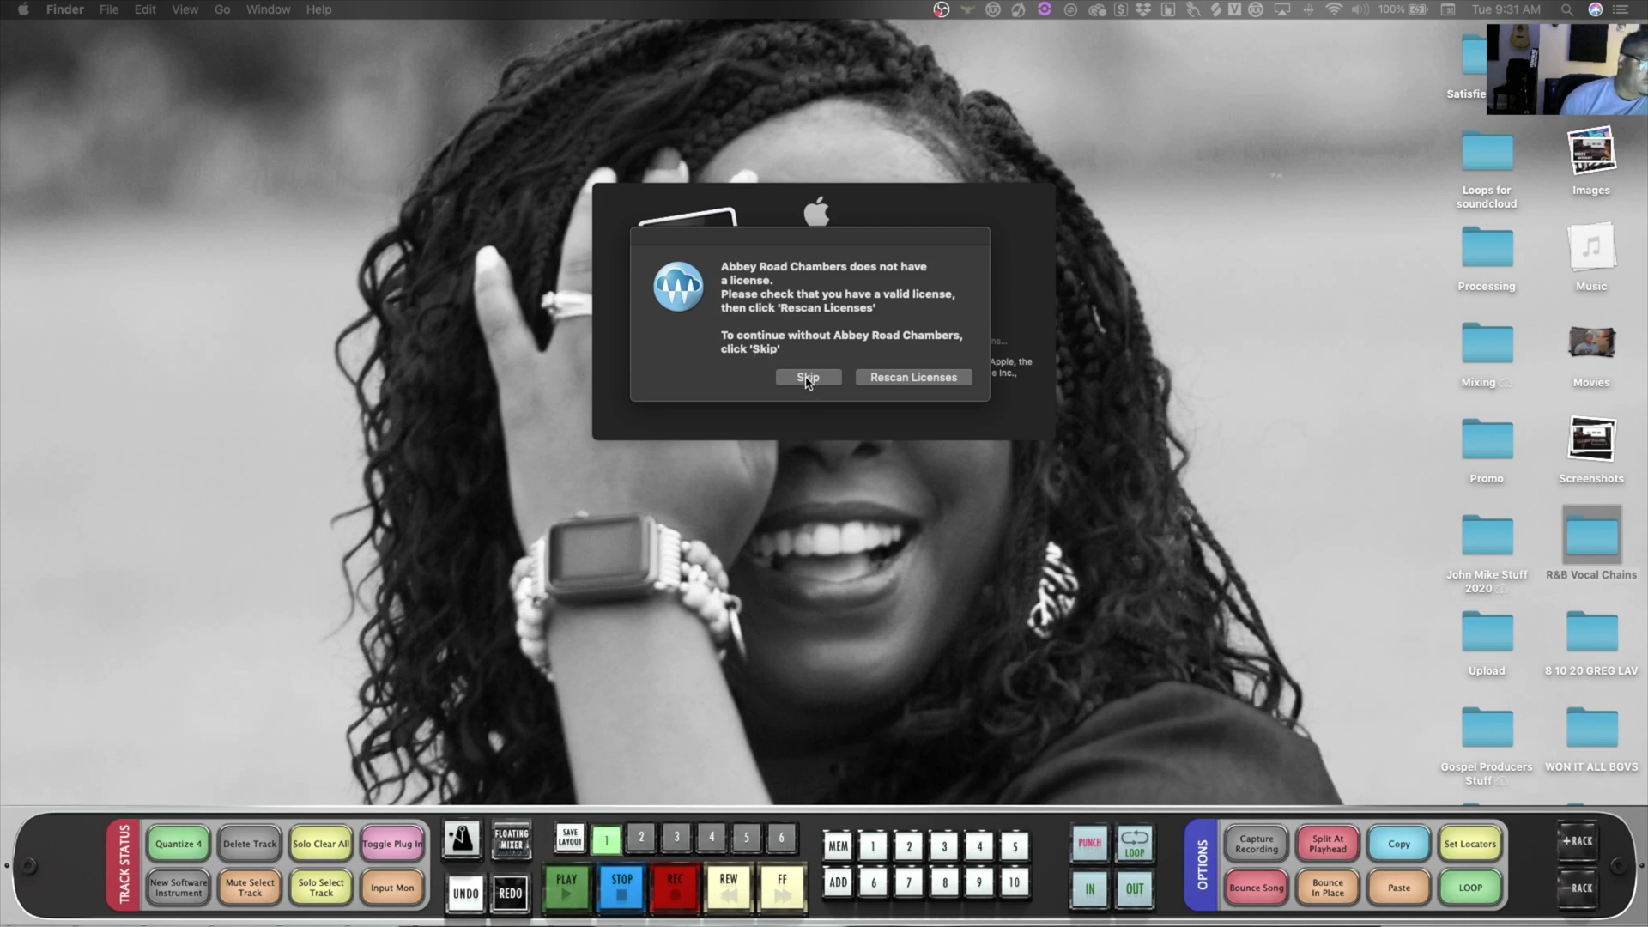
- Skip the Abbey Road Chambers license warning and quit the expired Xpand!2 and Twist license notices
click(807, 379)
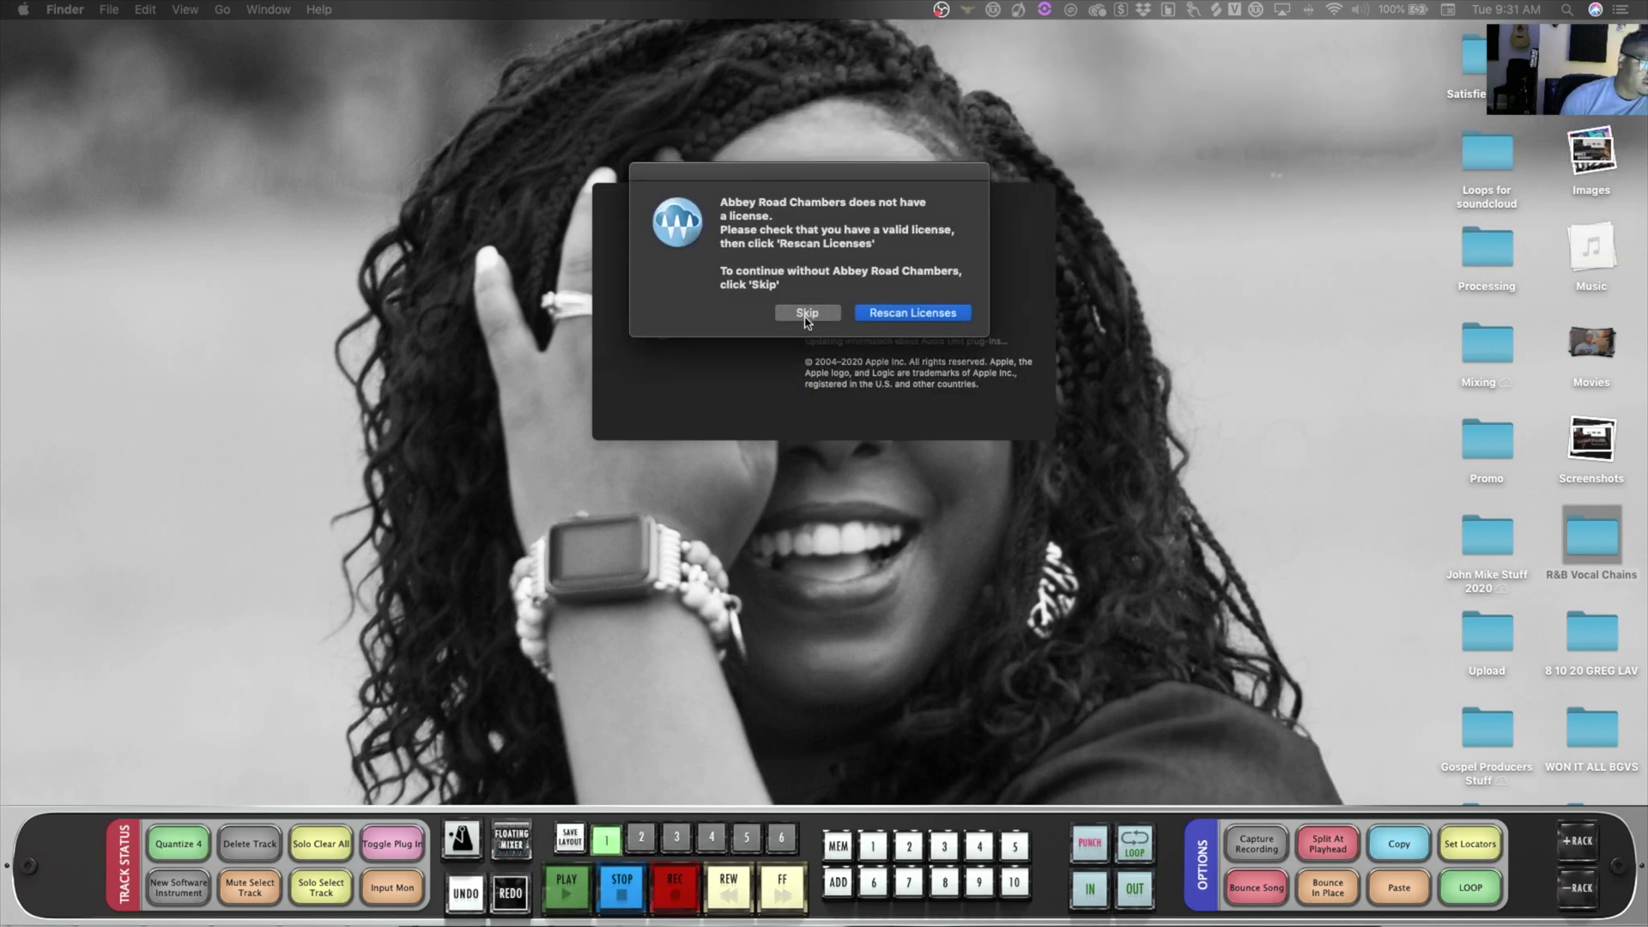
click(807, 315)
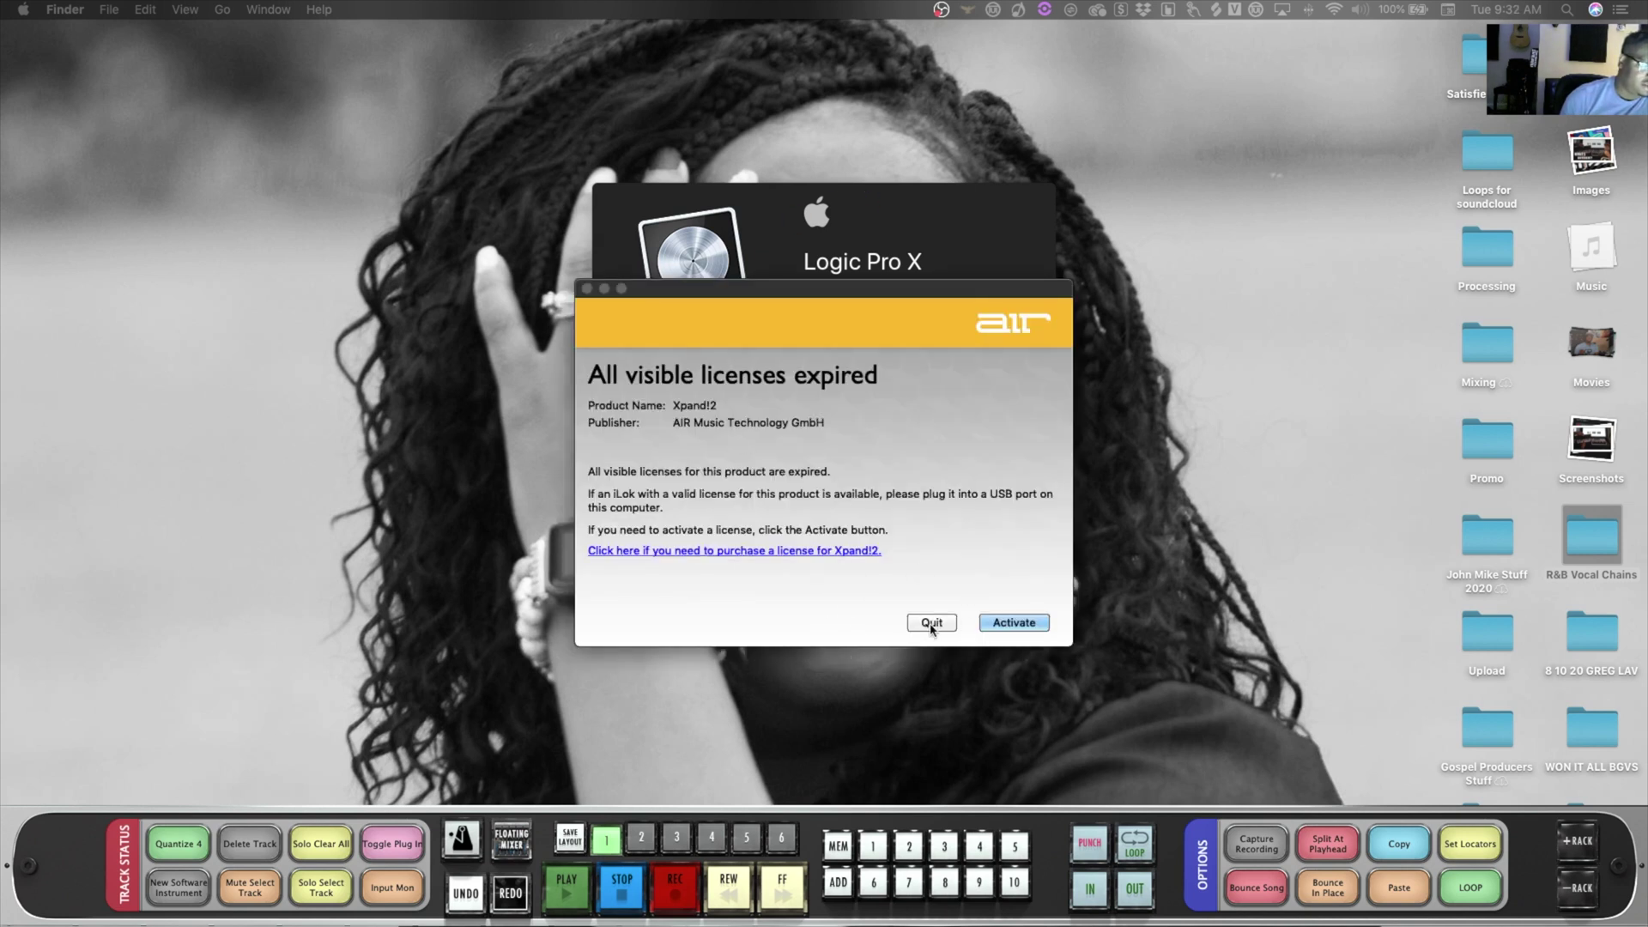
click(931, 622)
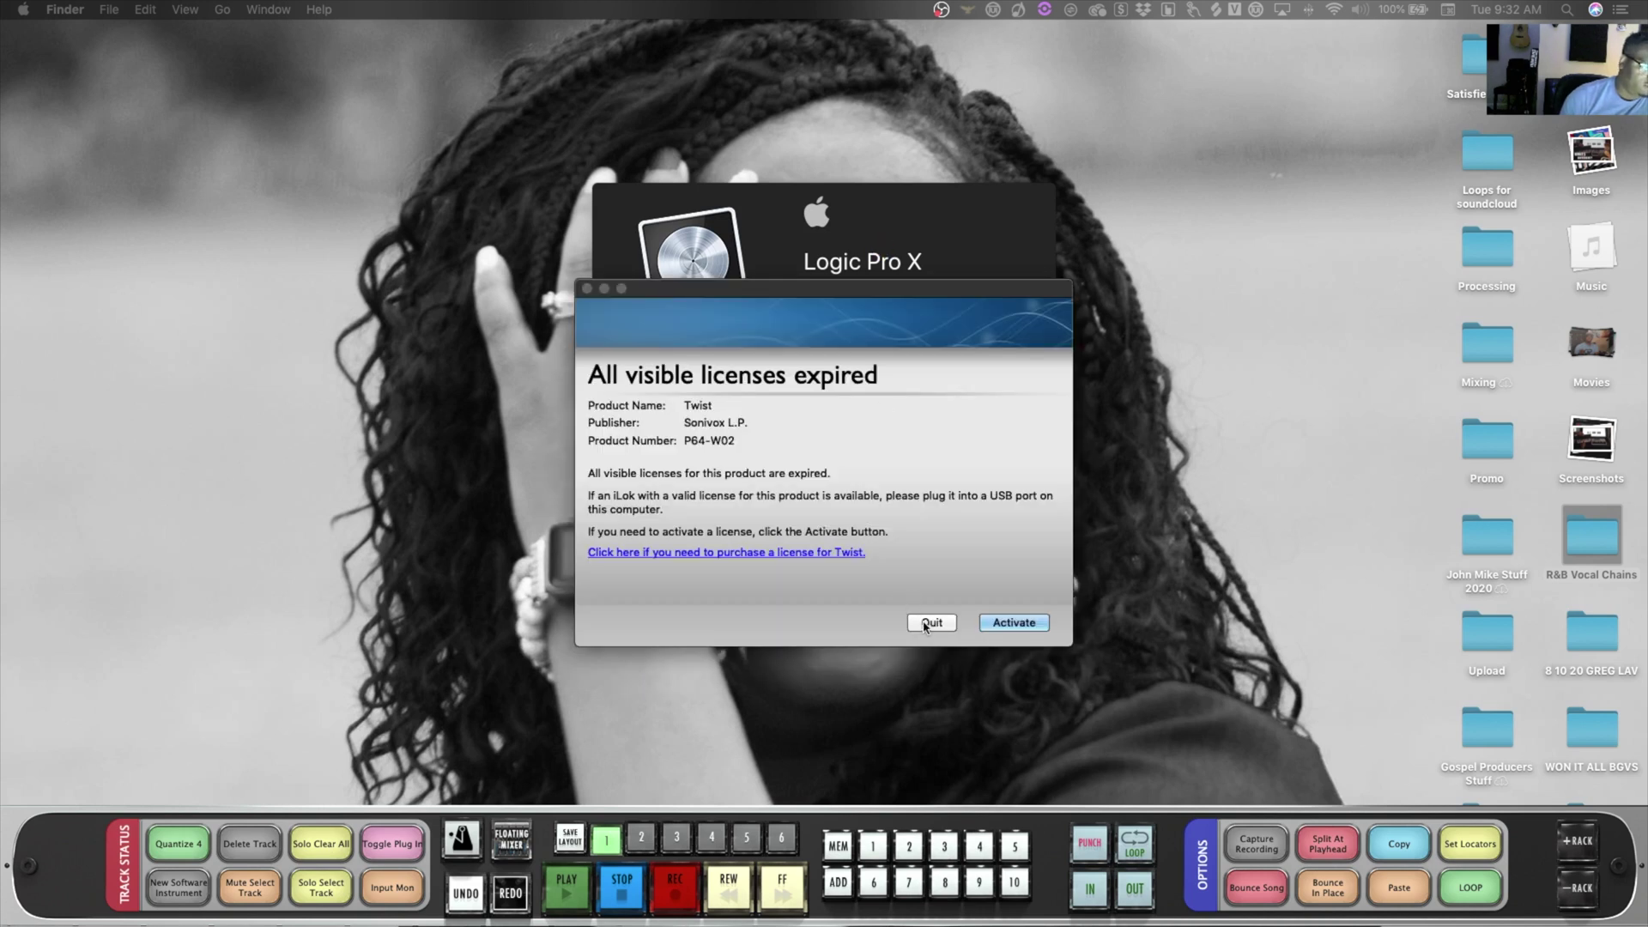
click(925, 625)
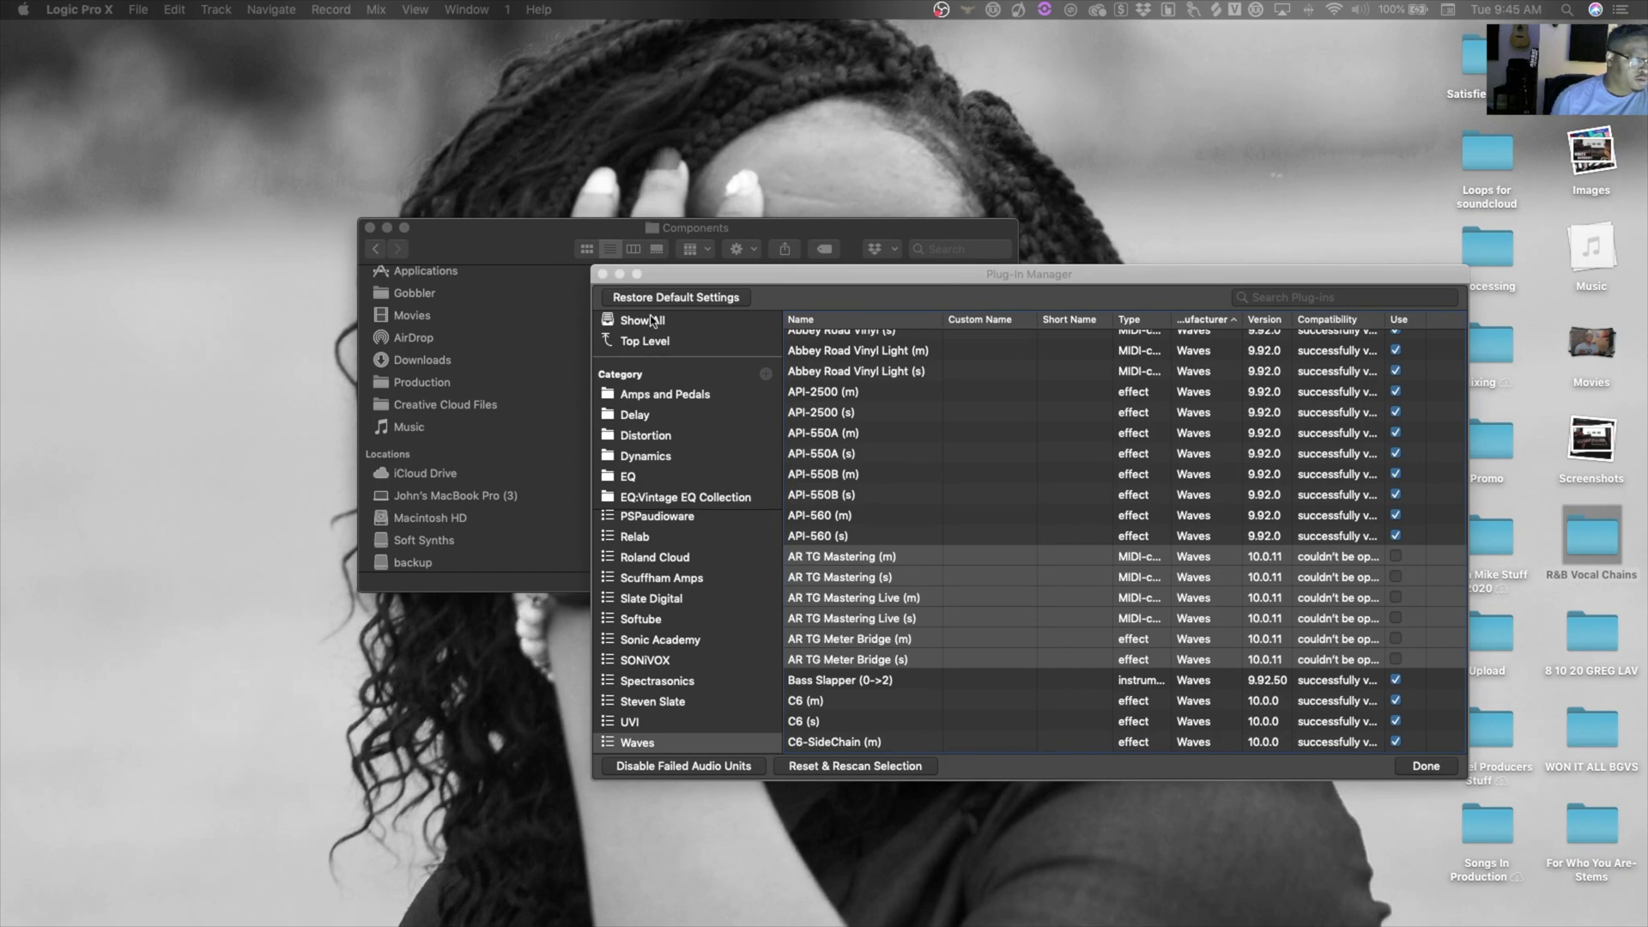
- Open the Logic Pro X preferences menu and close it without choosing anything
click(99, 9)
mouse_move(77, 75)
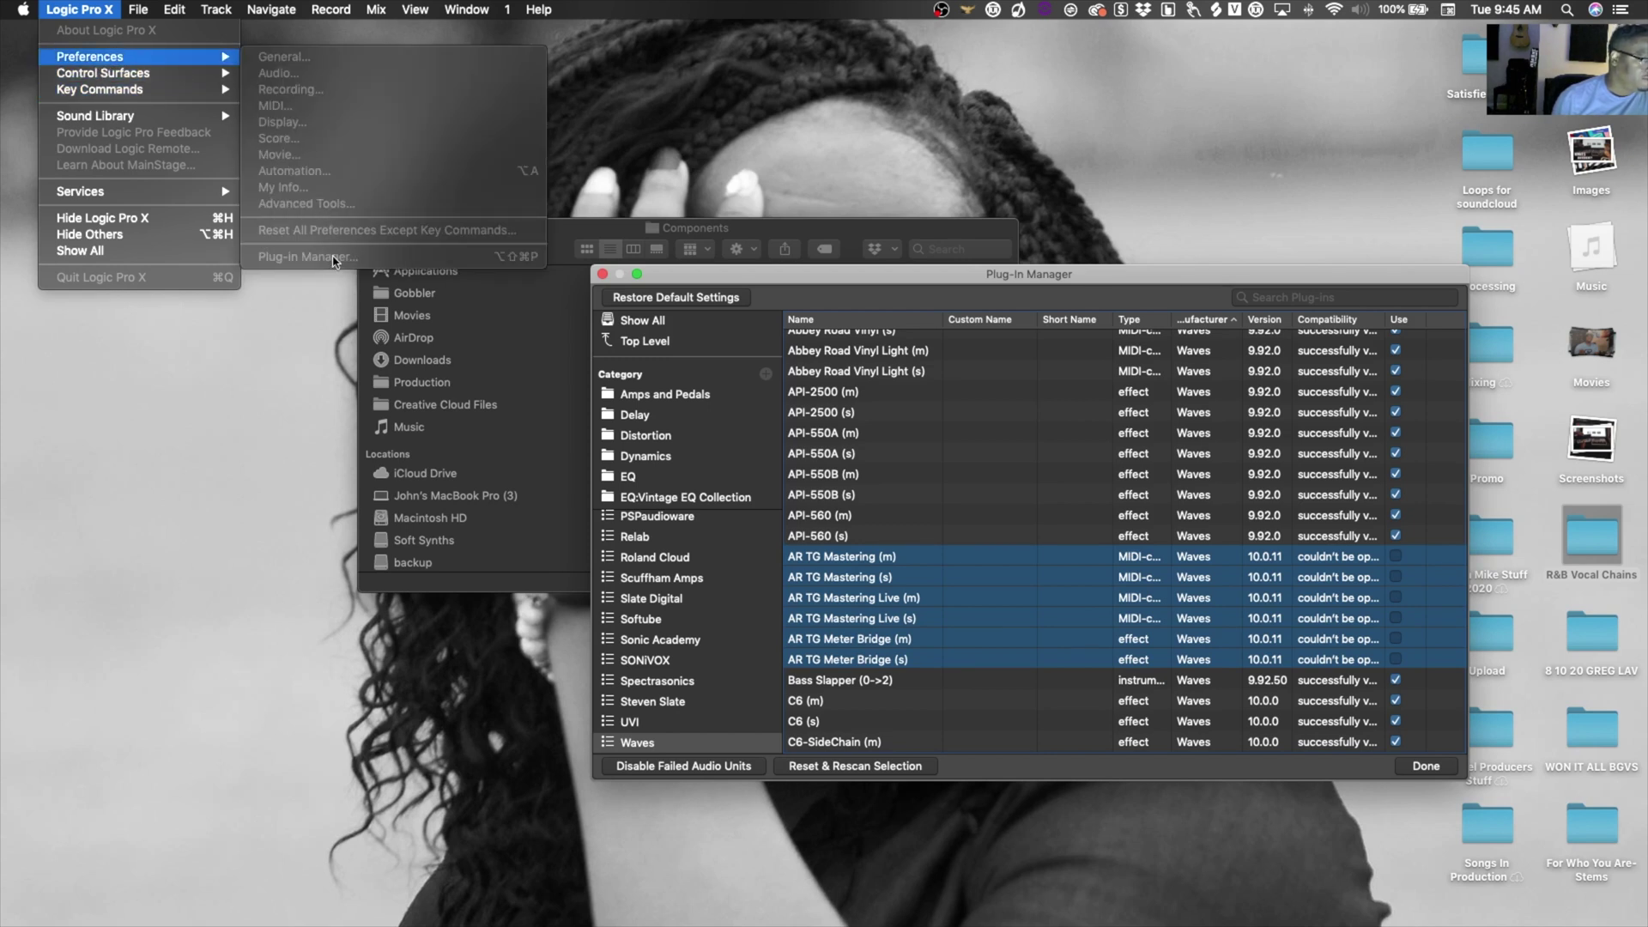
click(867, 284)
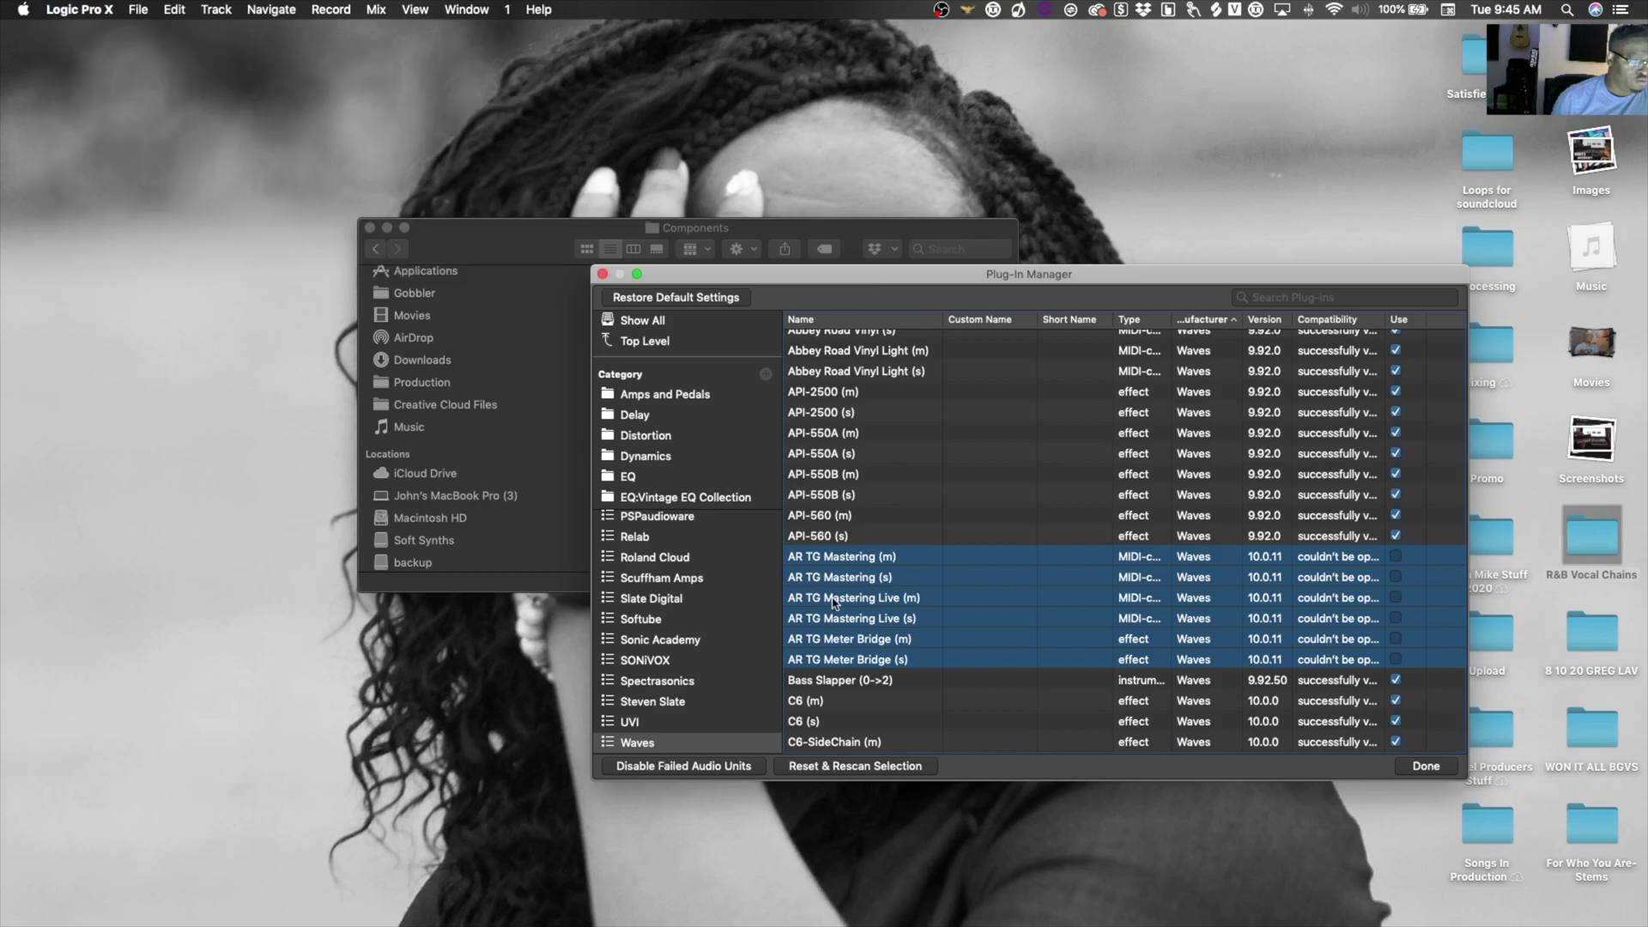
- Sort the Plug-in Manager by Compatibility and list all installed plug-ins instead of only Waves
scroll(880, 580, up, 3)
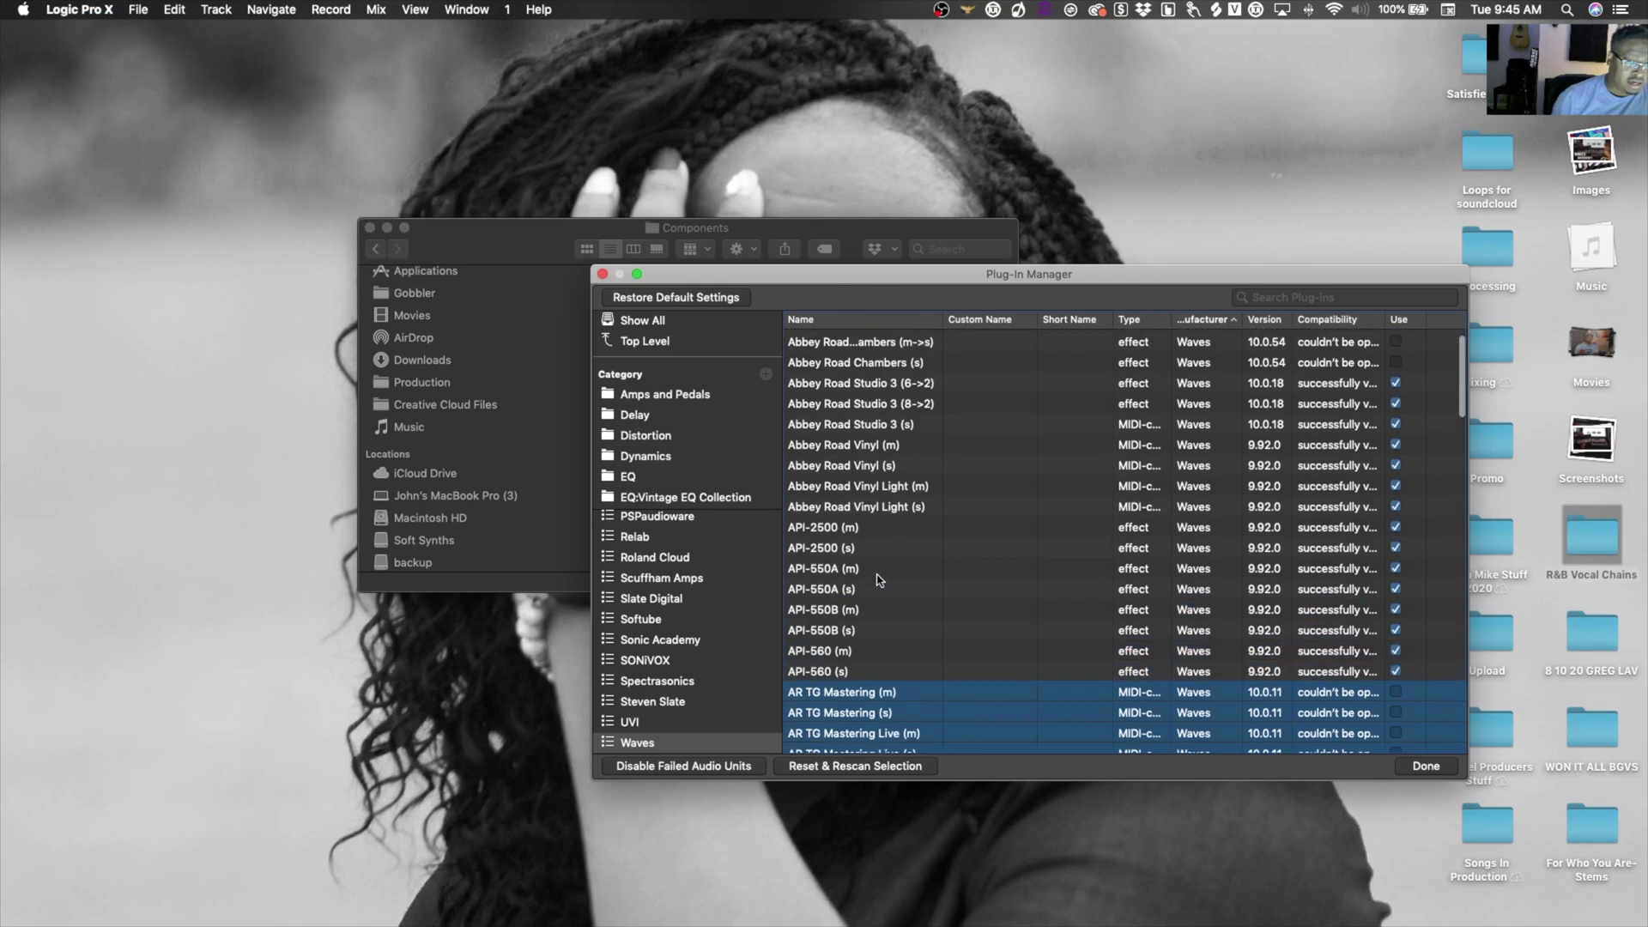
scroll(987, 601, down, 5)
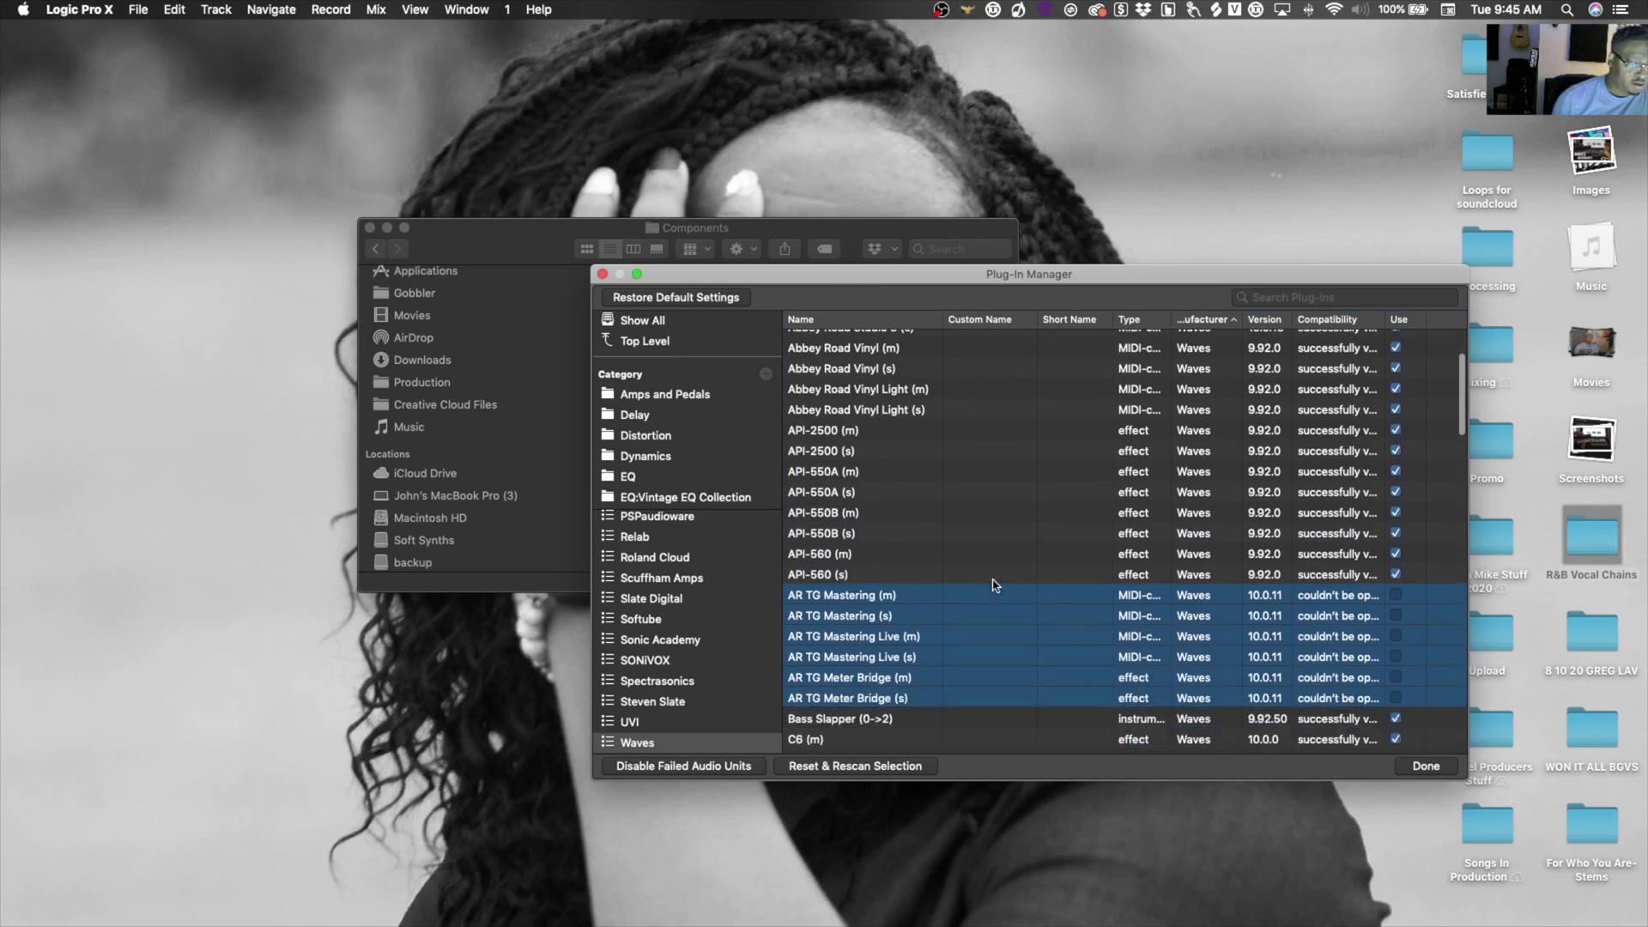
scroll(993, 588, up, 3)
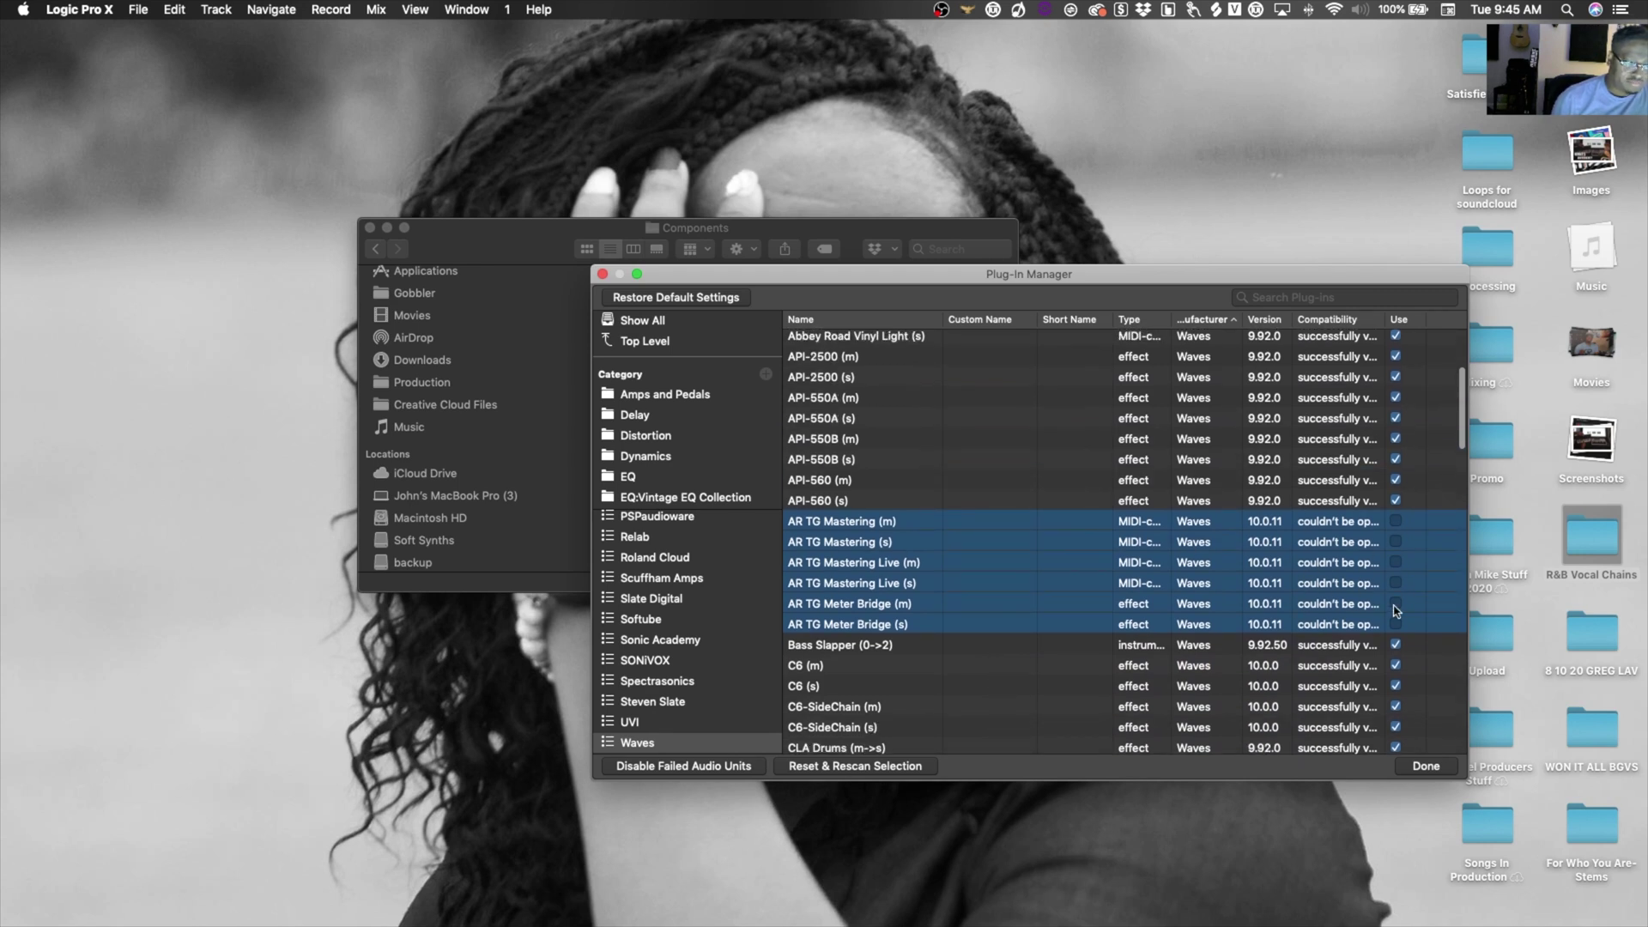
click(1327, 327)
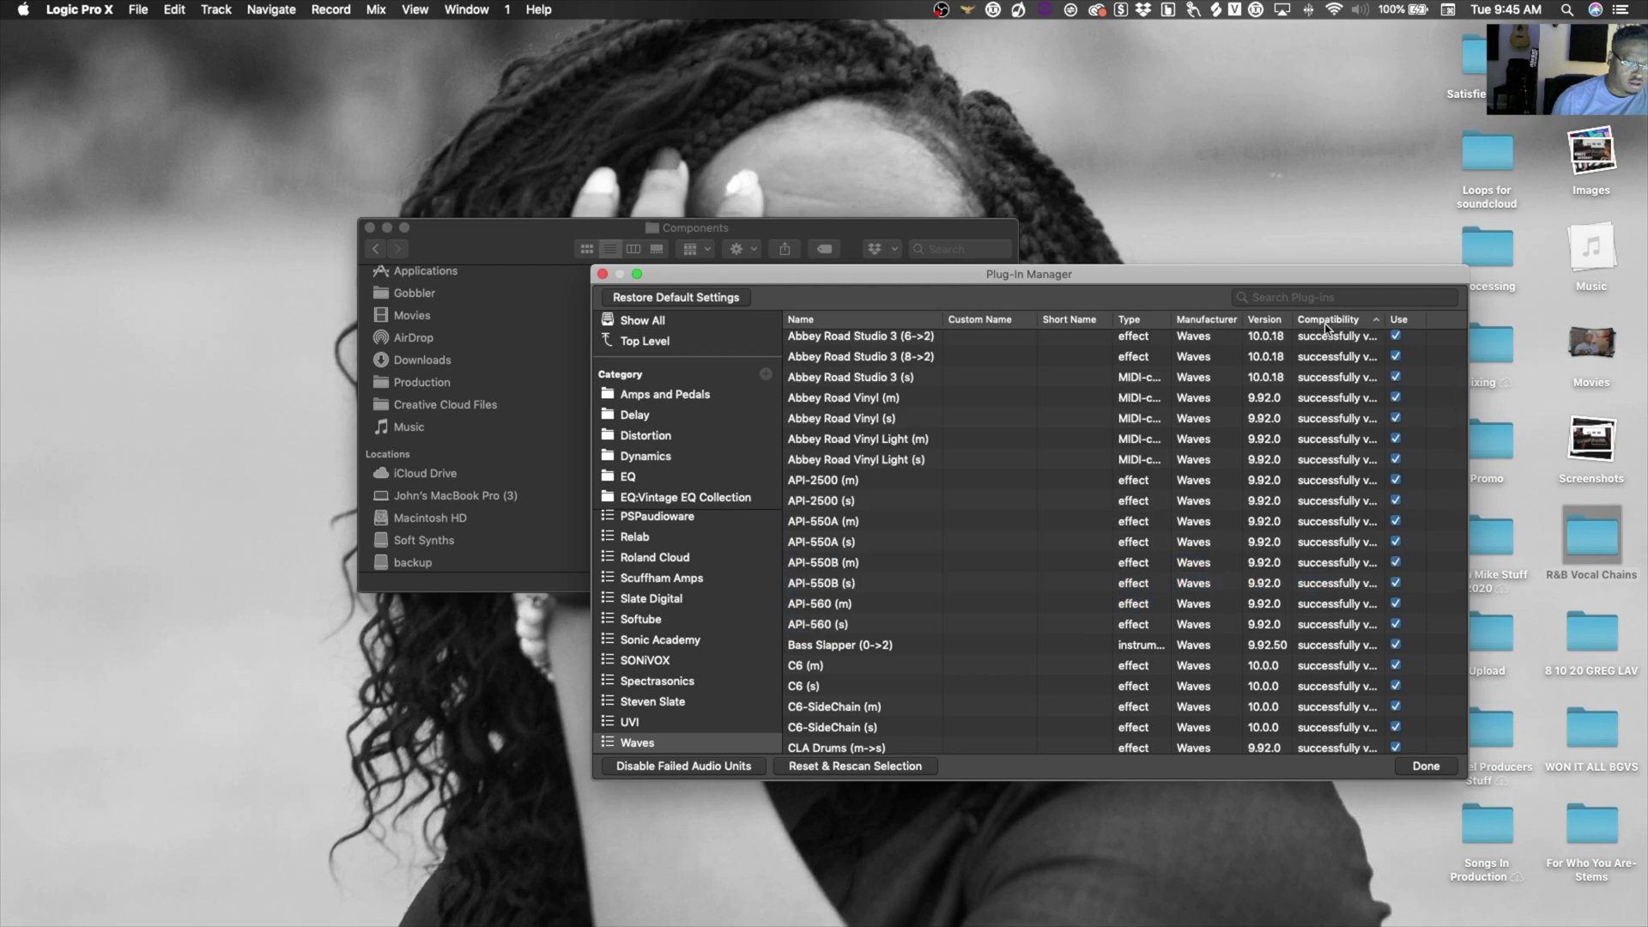
scroll(1046, 499, up, 5)
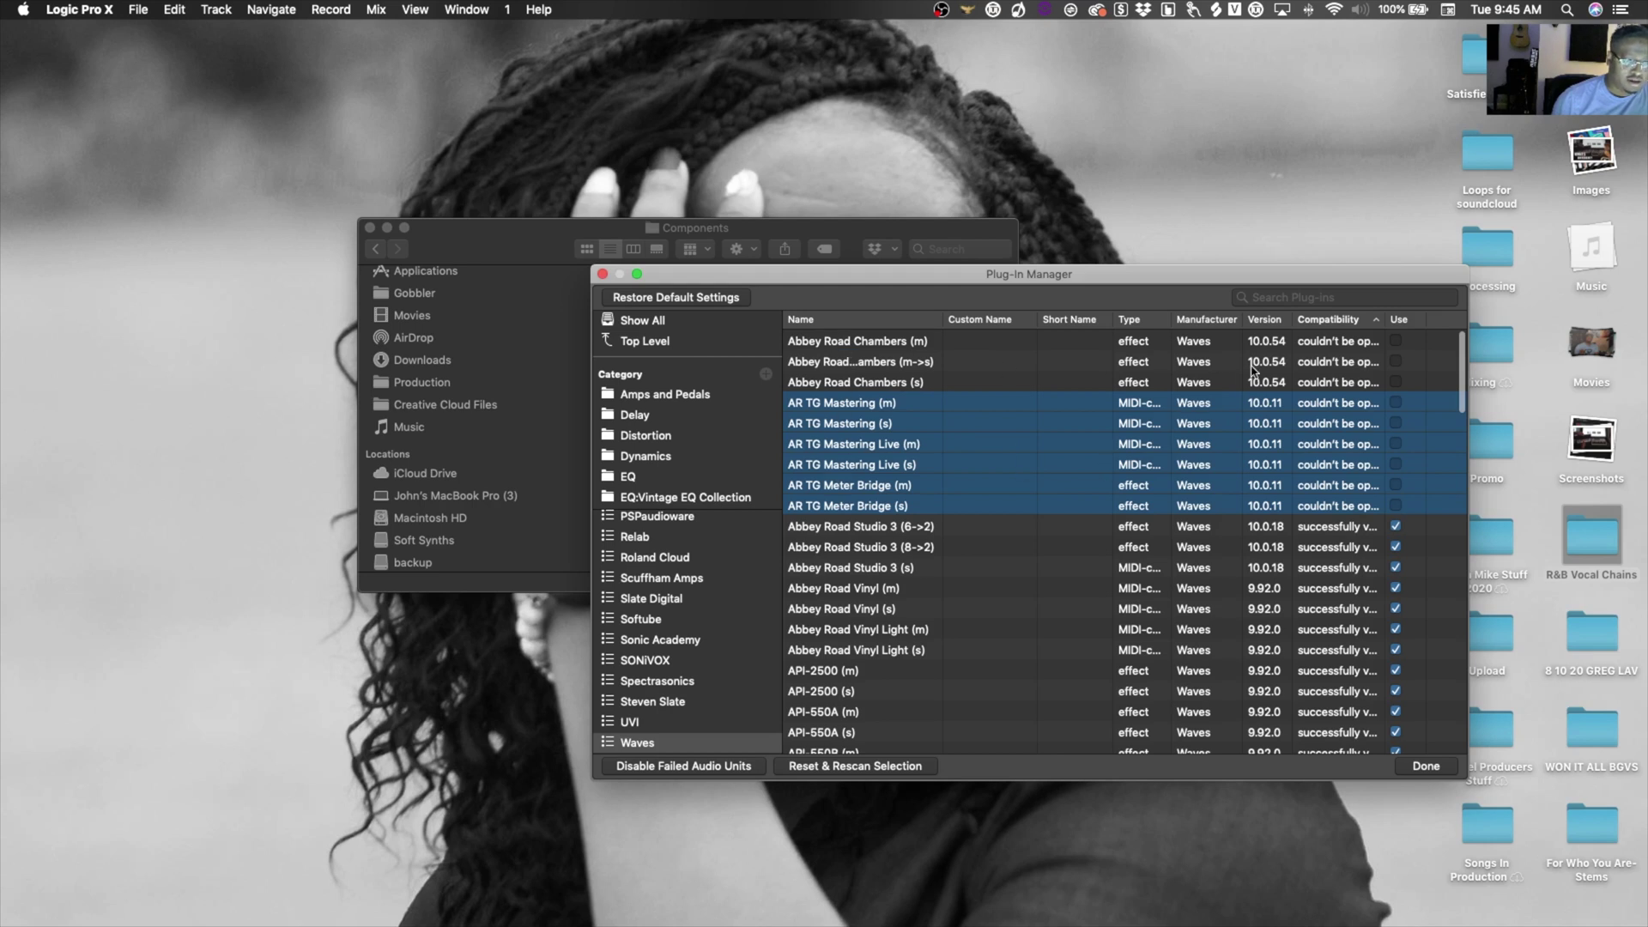
click(663, 322)
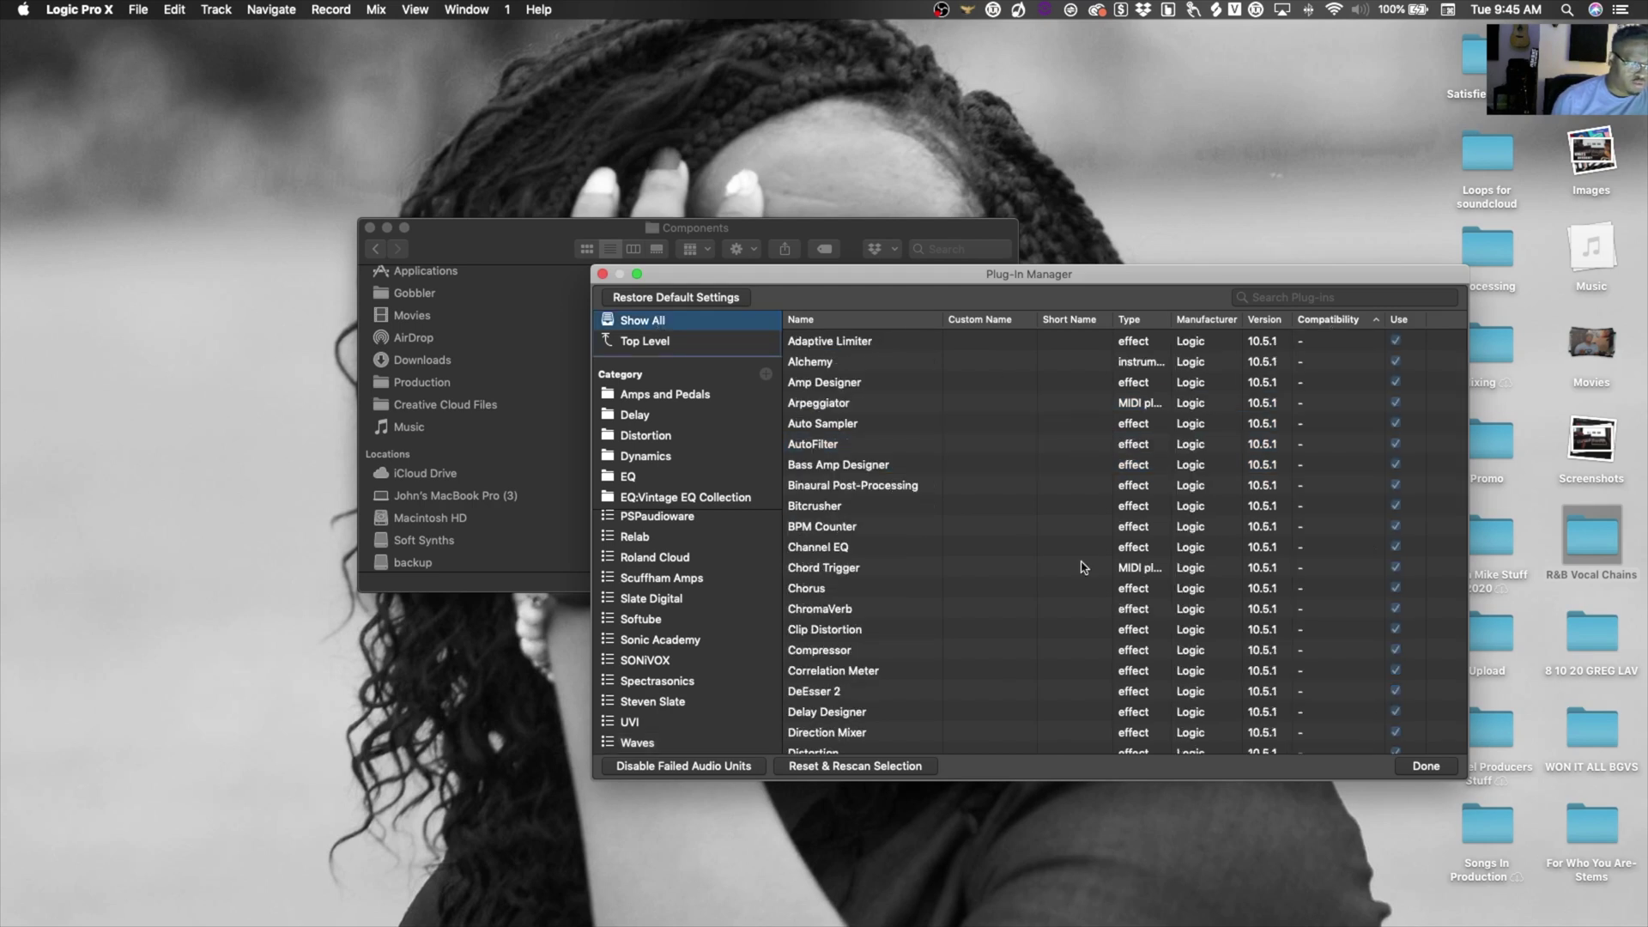
- Select the Virtual Tape Machines, Trigger 2 and Vocal Transformer rows in the plug-in list
scroll(1084, 567, down, 20)
scroll(1084, 567, up, 15)
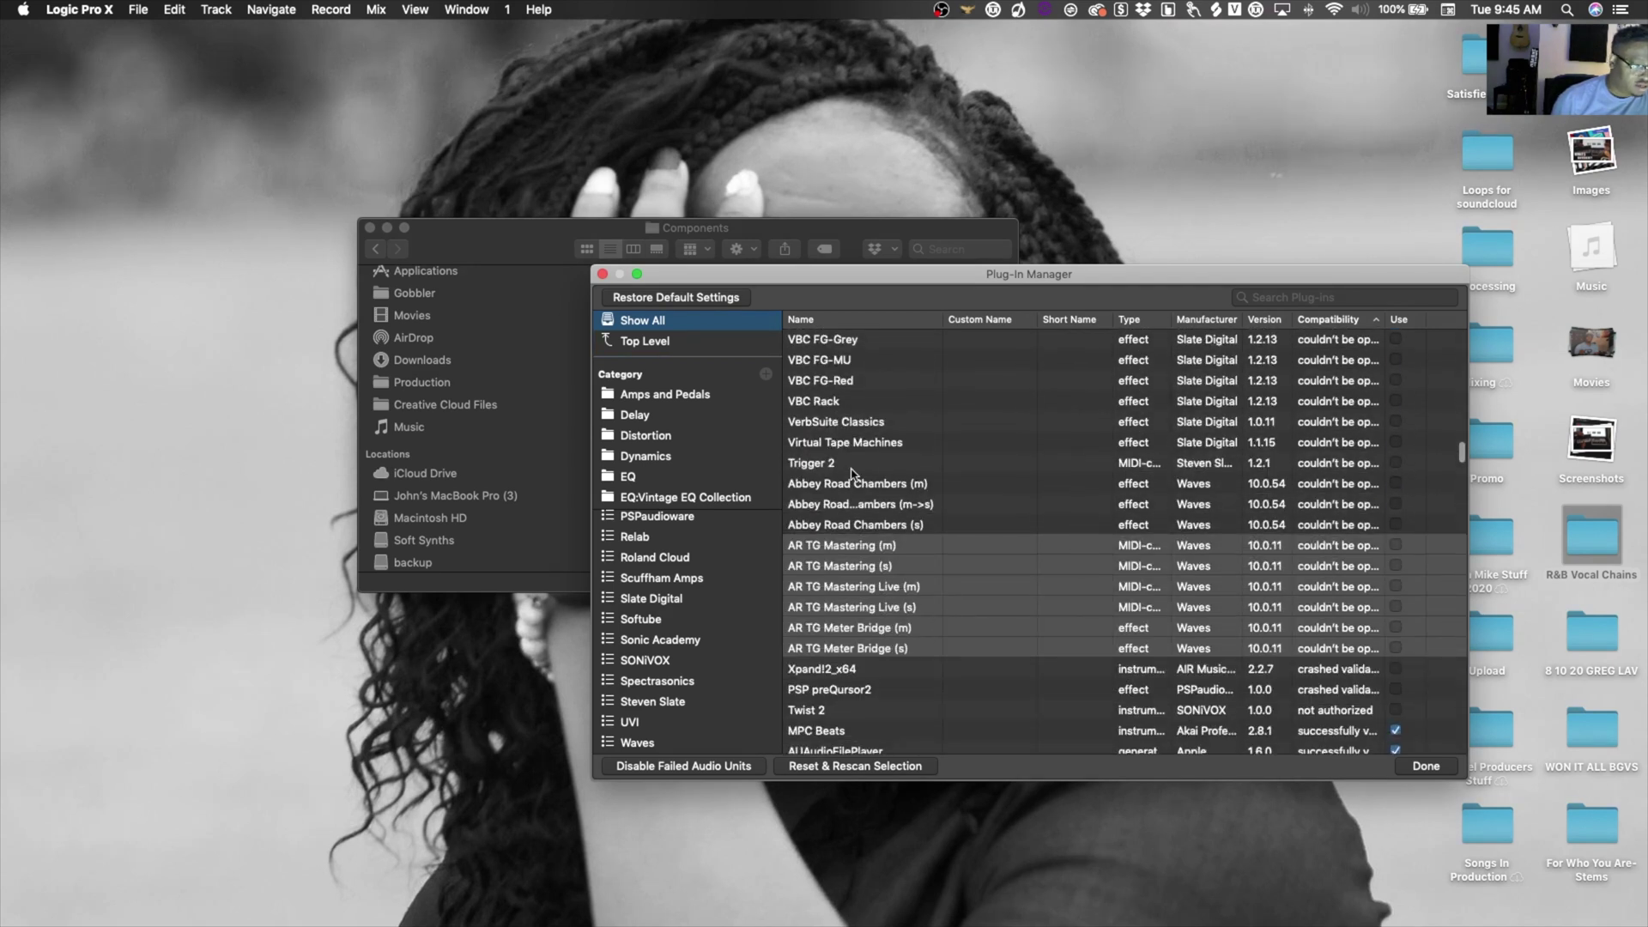
click(837, 443)
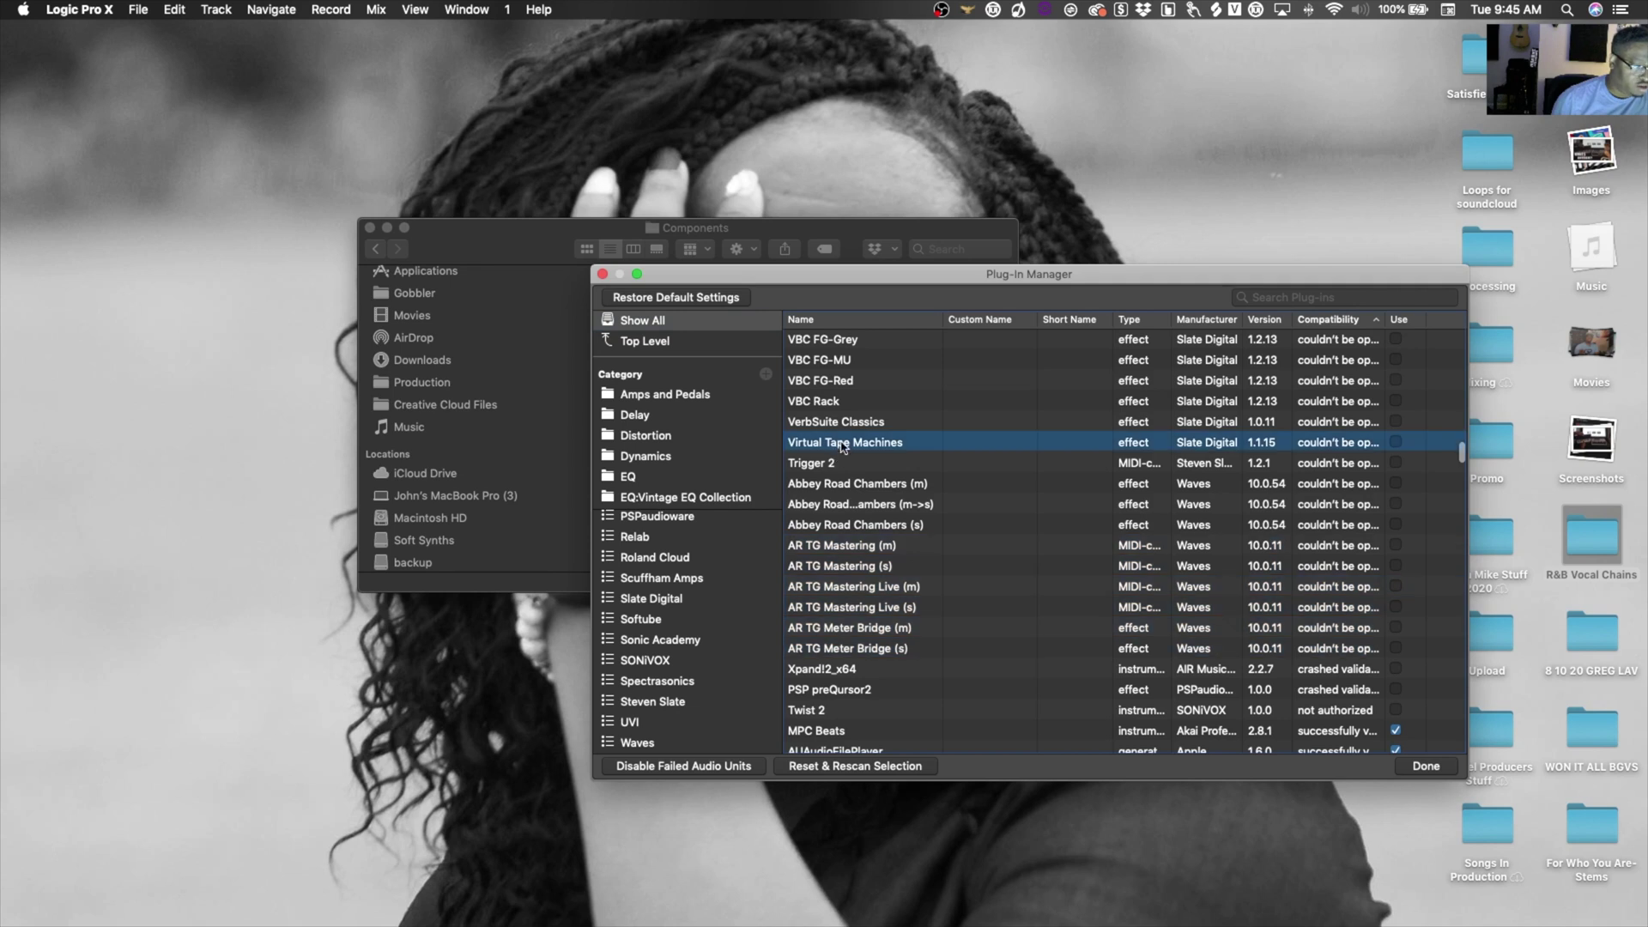
click(824, 463)
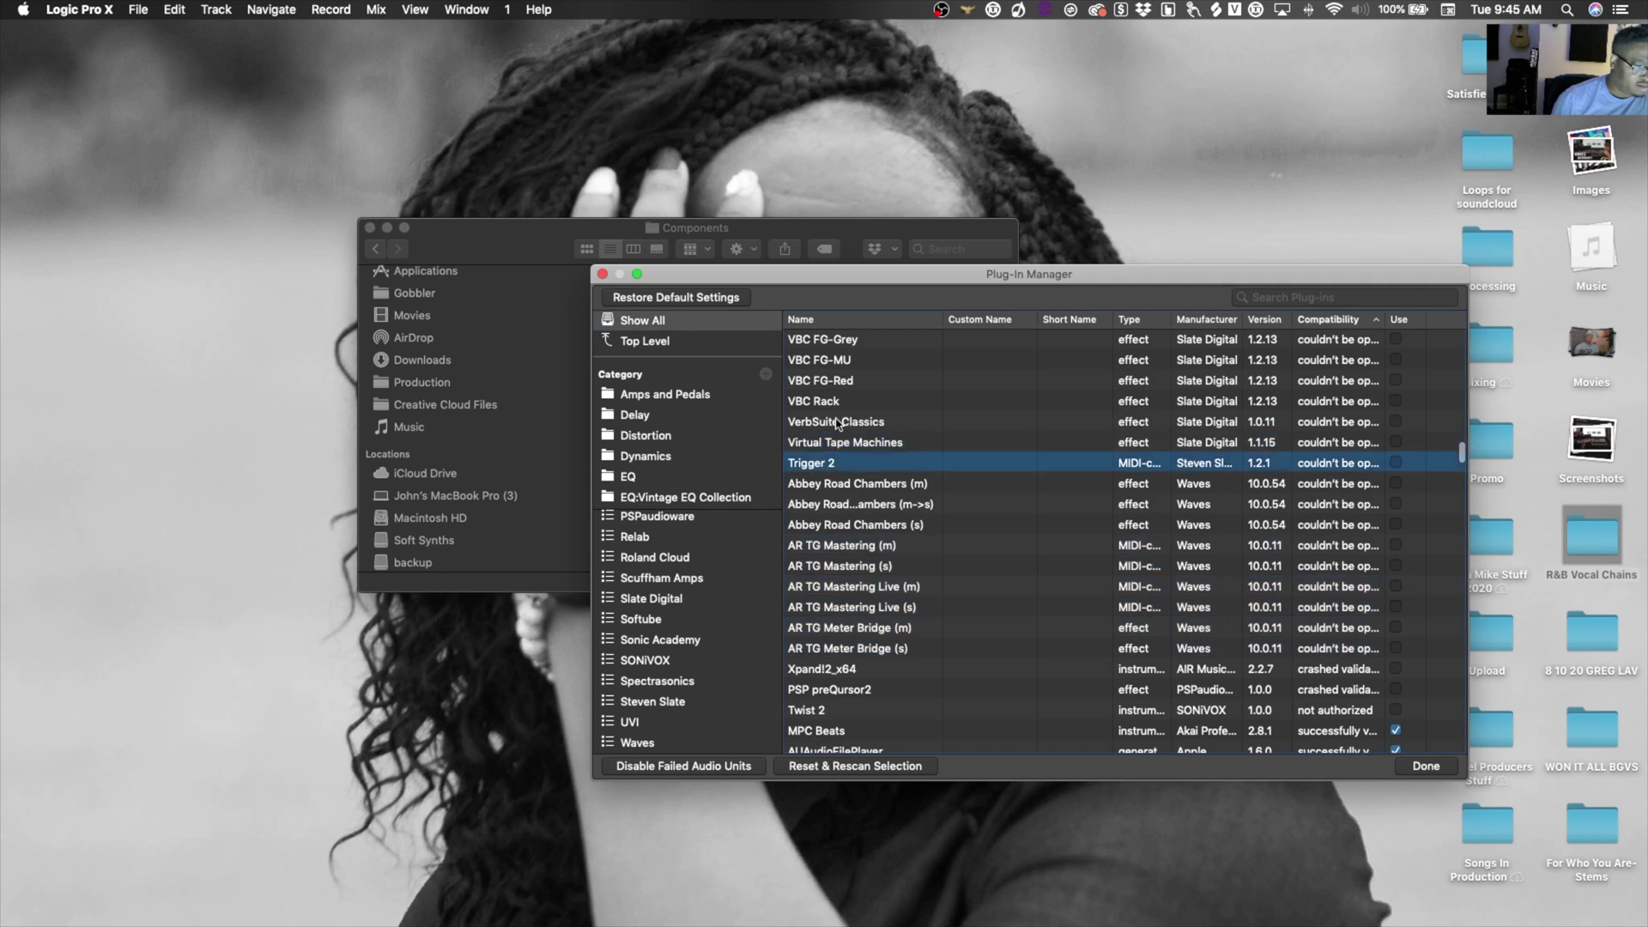
scroll(837, 423, up, 6)
scroll(837, 461, up, 2)
click(831, 501)
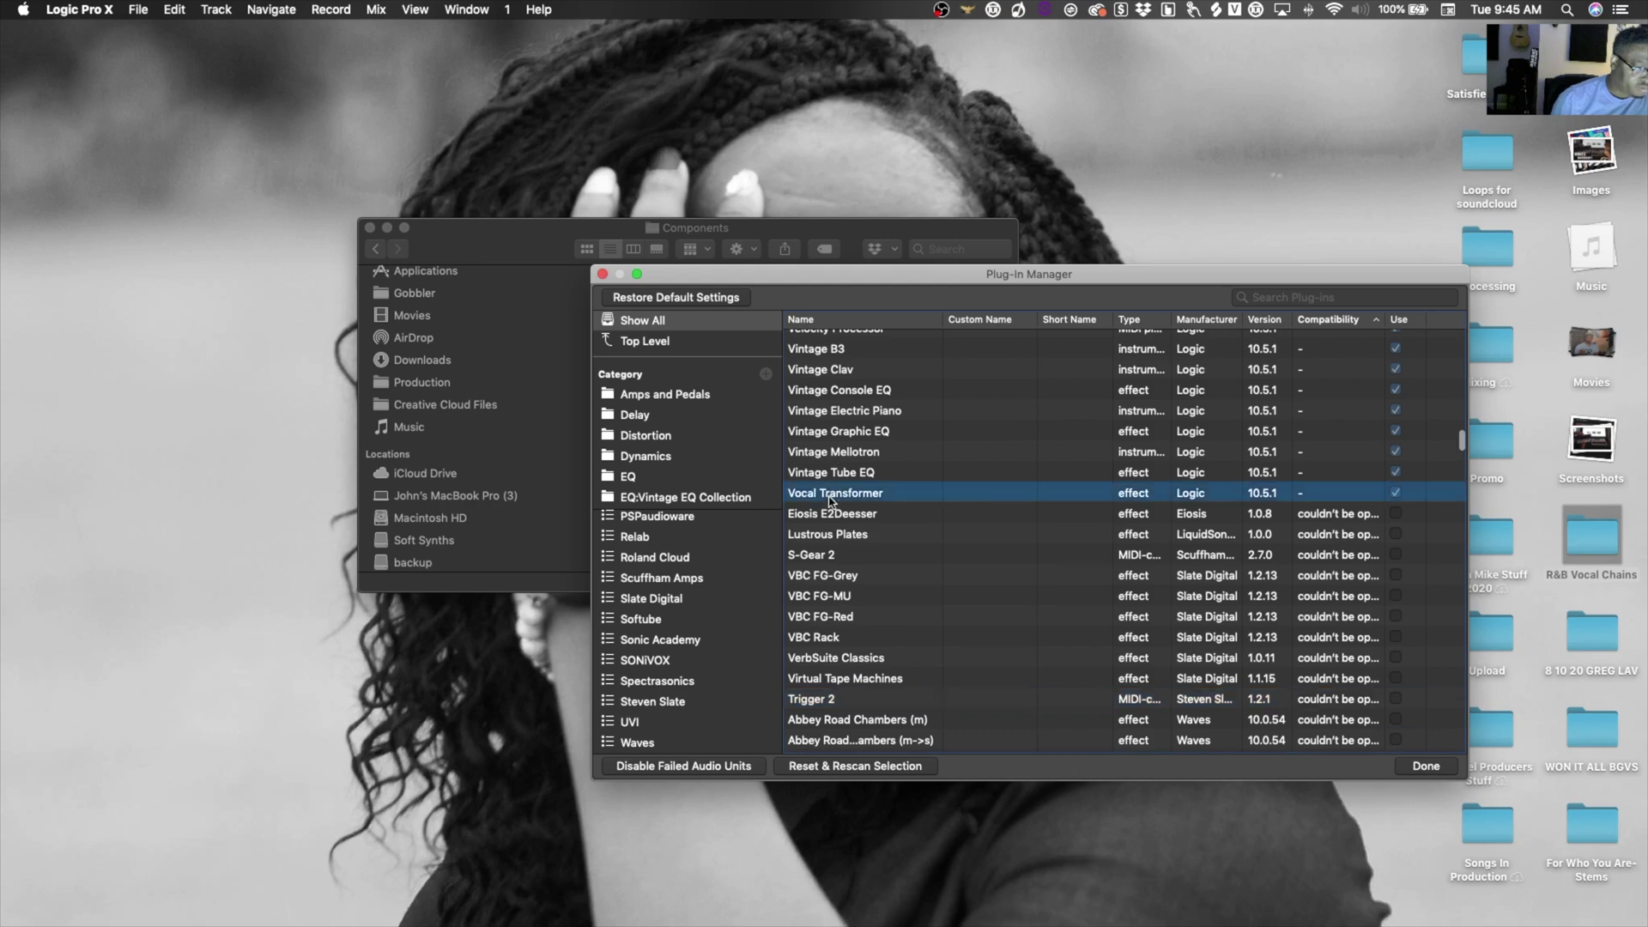
- Select the failing Xpand!2_x64, Twist 2, PSP preQursor2 and AR TG Meter Bridge (s) rows
scroll(841, 603, down, 3)
scroll(841, 603, down, 5)
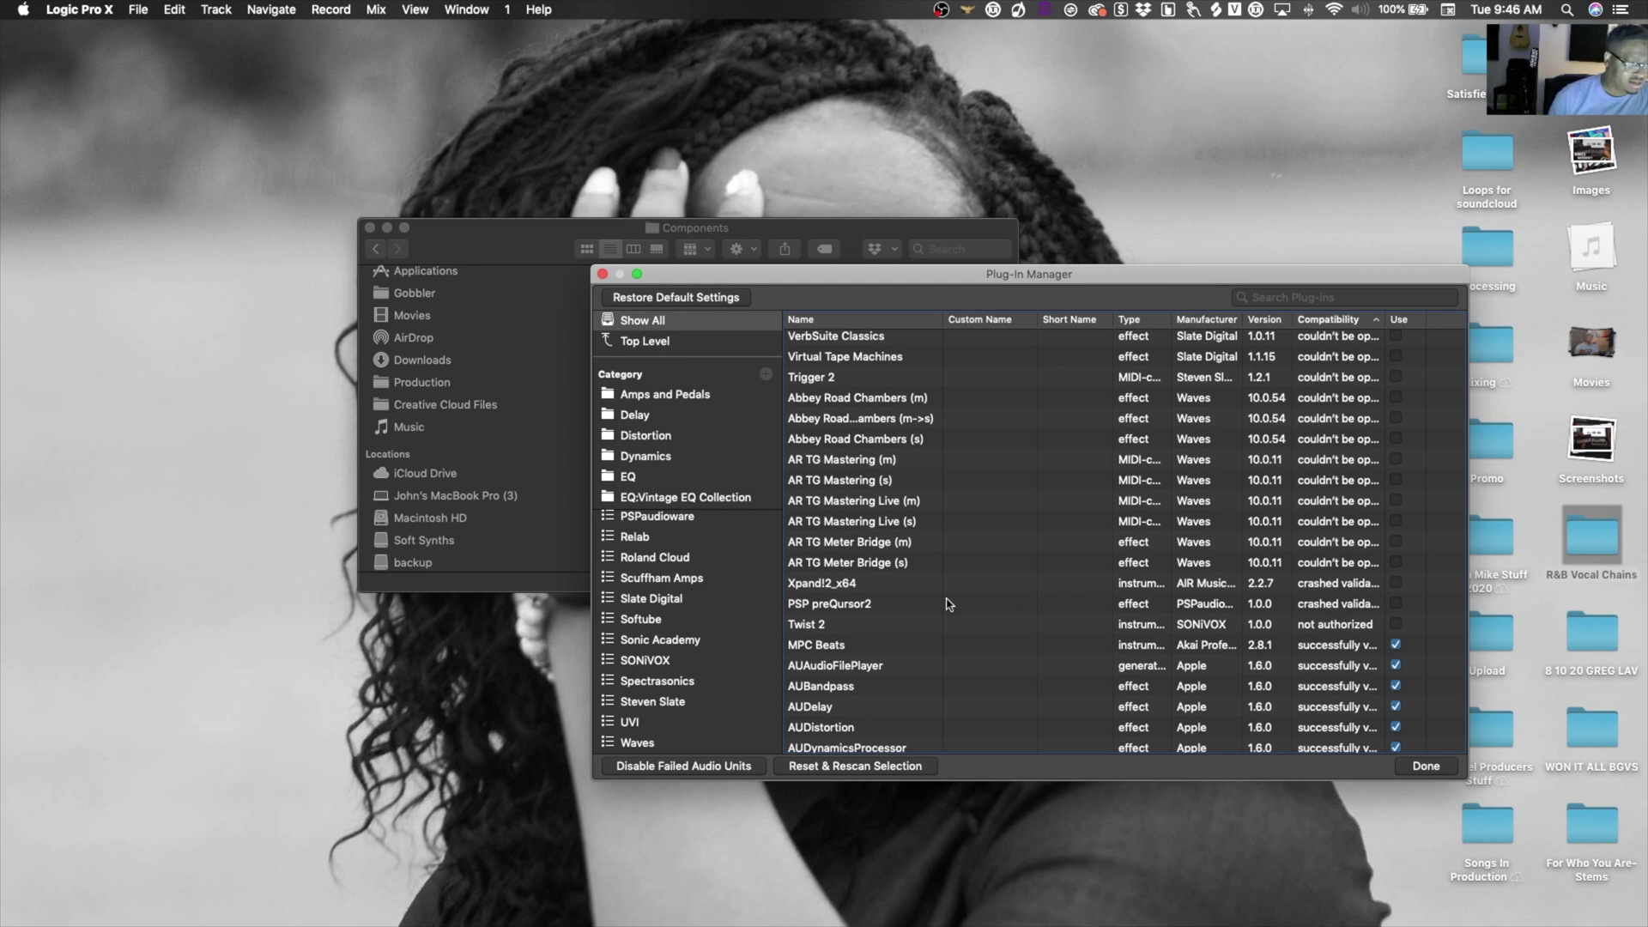
click(1328, 582)
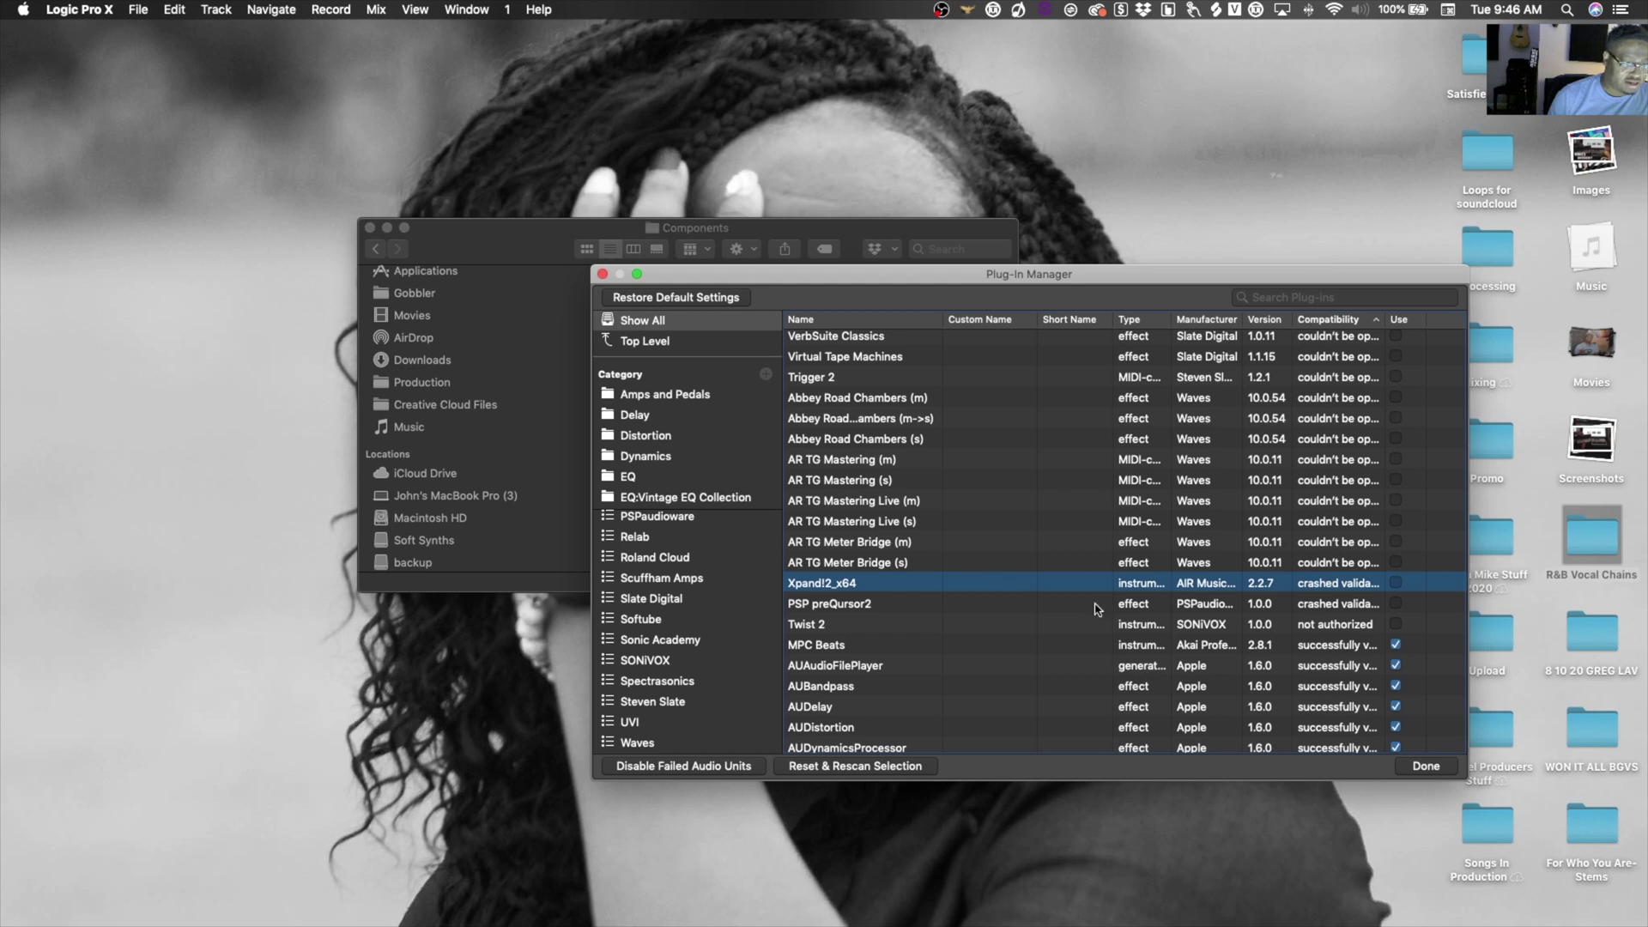
click(1359, 624)
click(1324, 609)
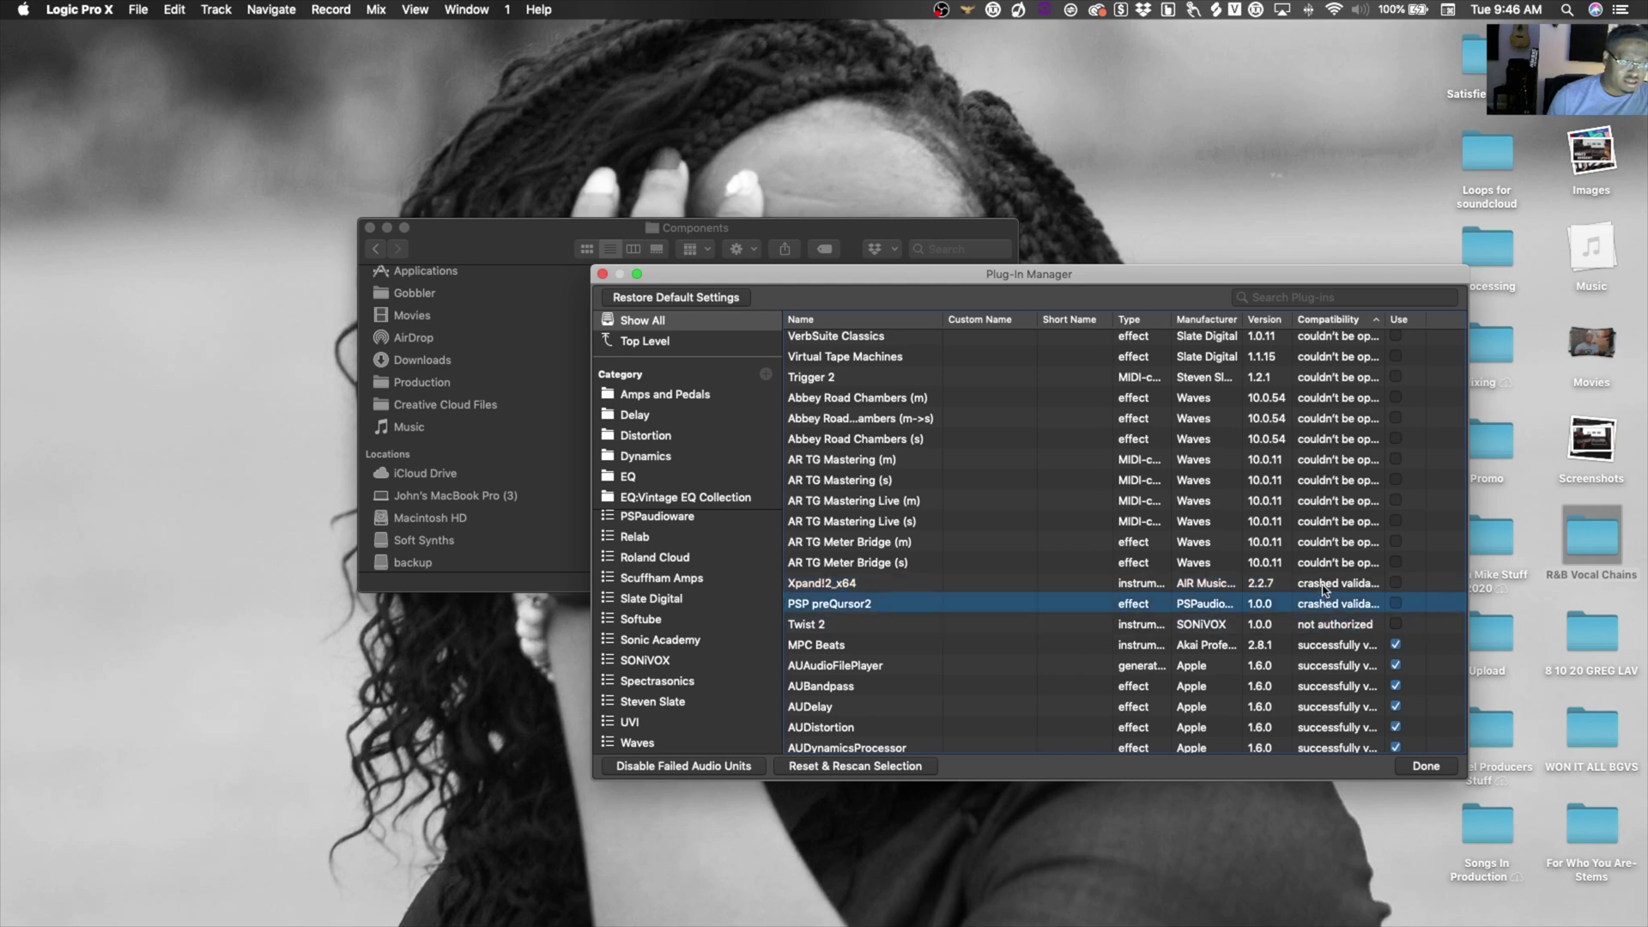
click(1326, 587)
click(1329, 564)
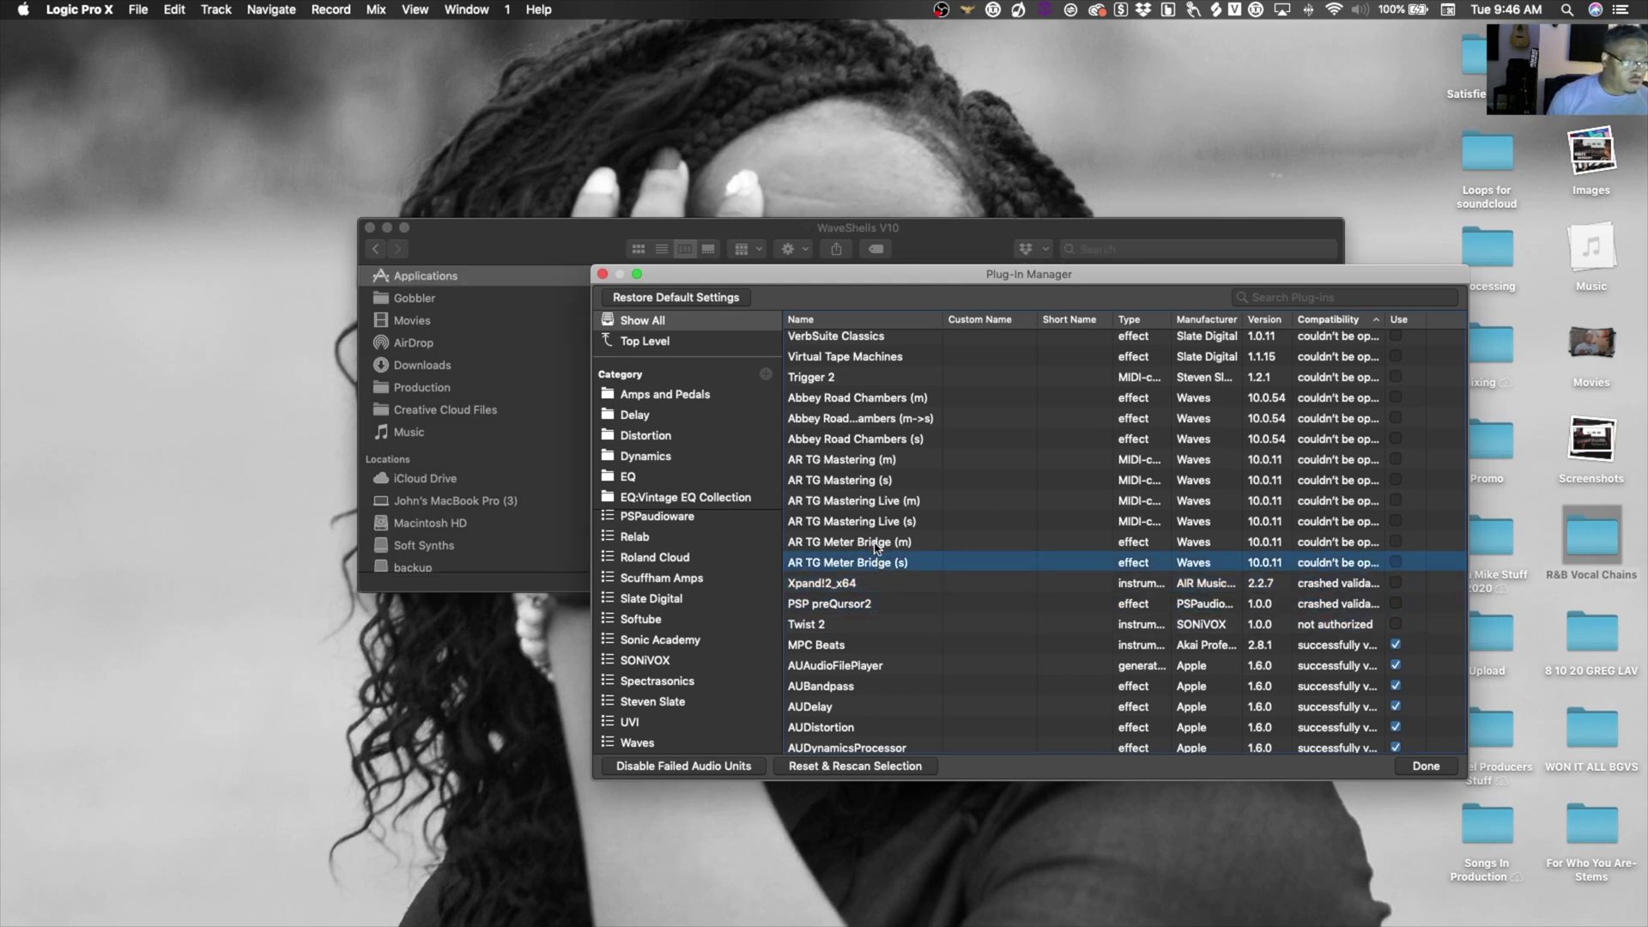
- Open the Waves Plug-Ins V10 folder and bring its Finder window fully into view
click(951, 245)
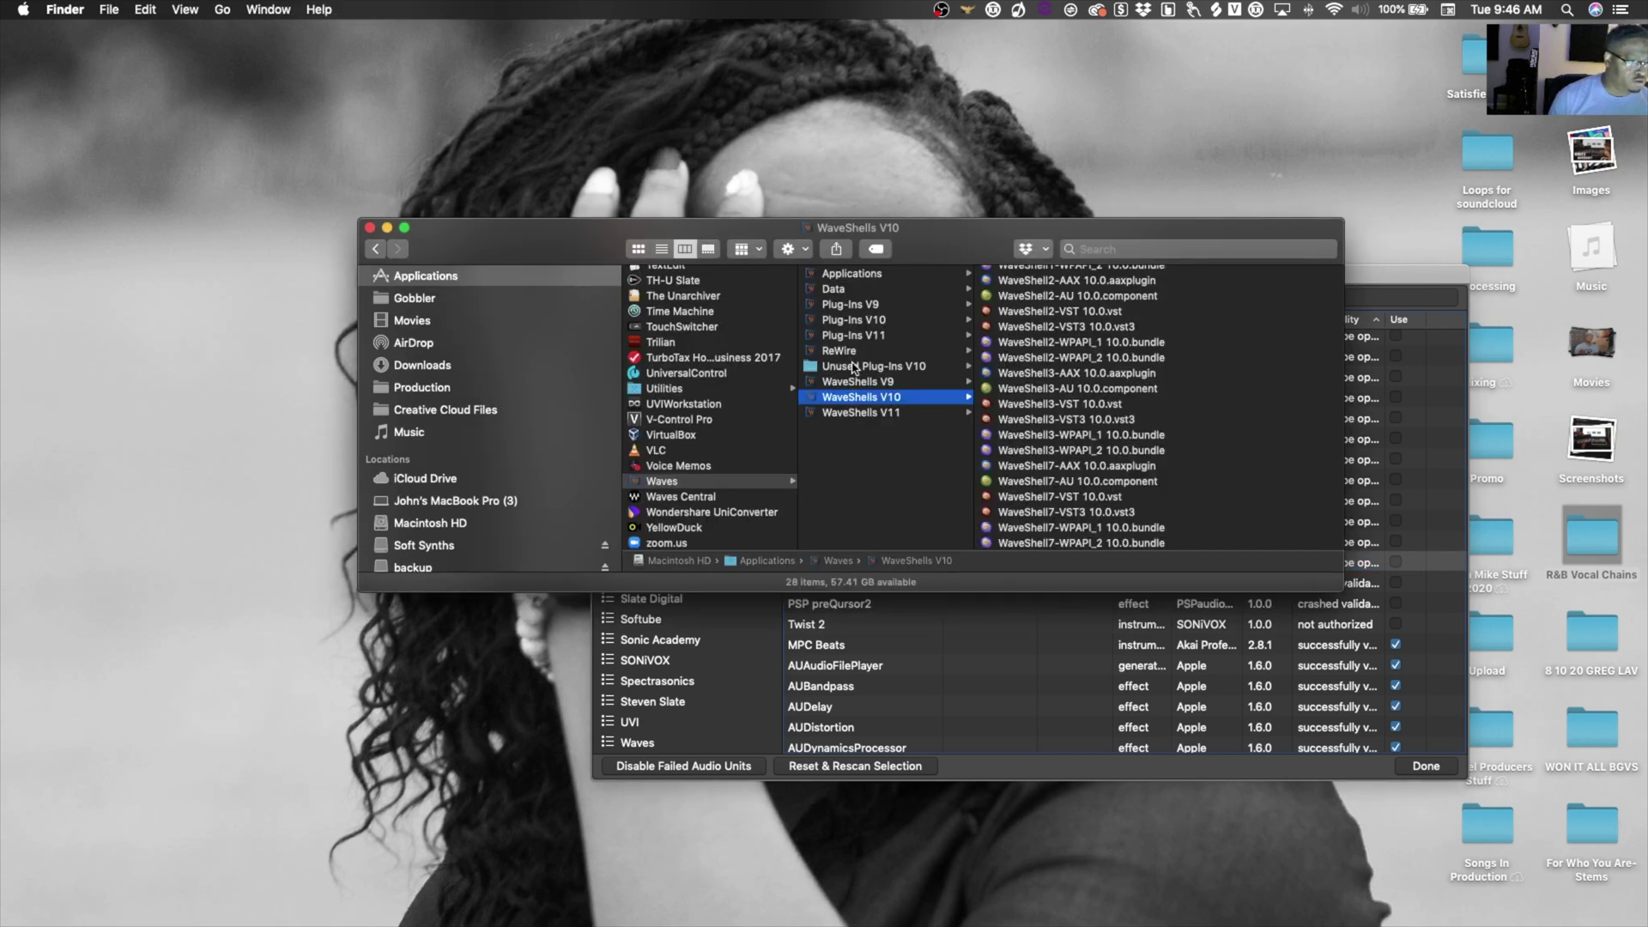
click(856, 322)
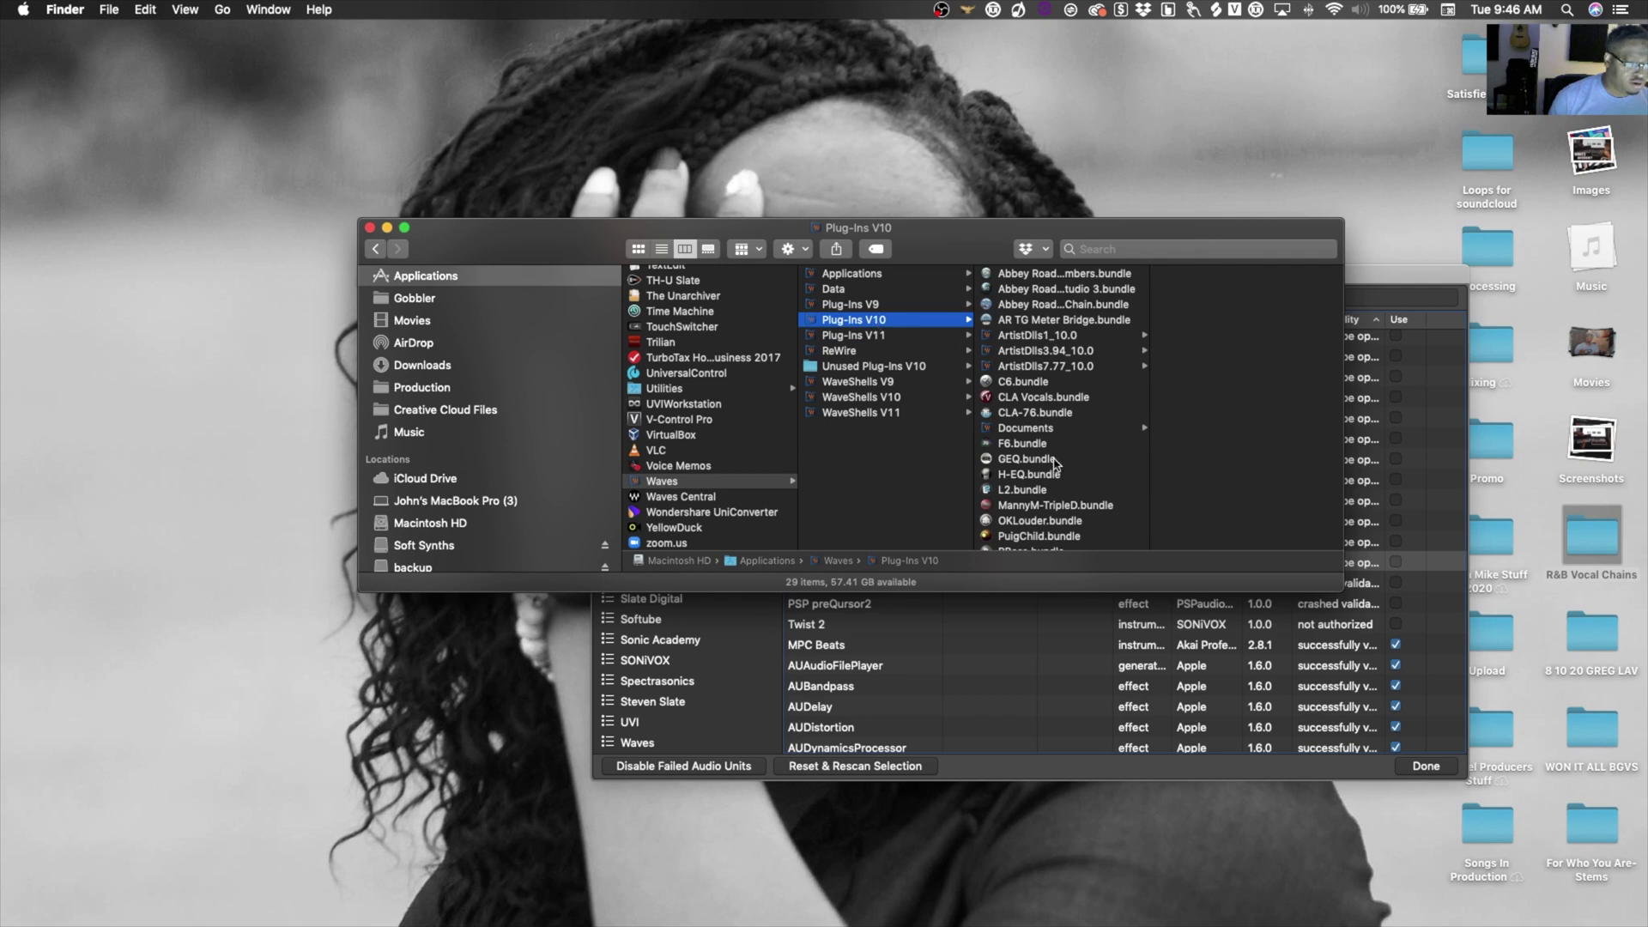
drag(1200, 238, 722, 158)
click(1086, 277)
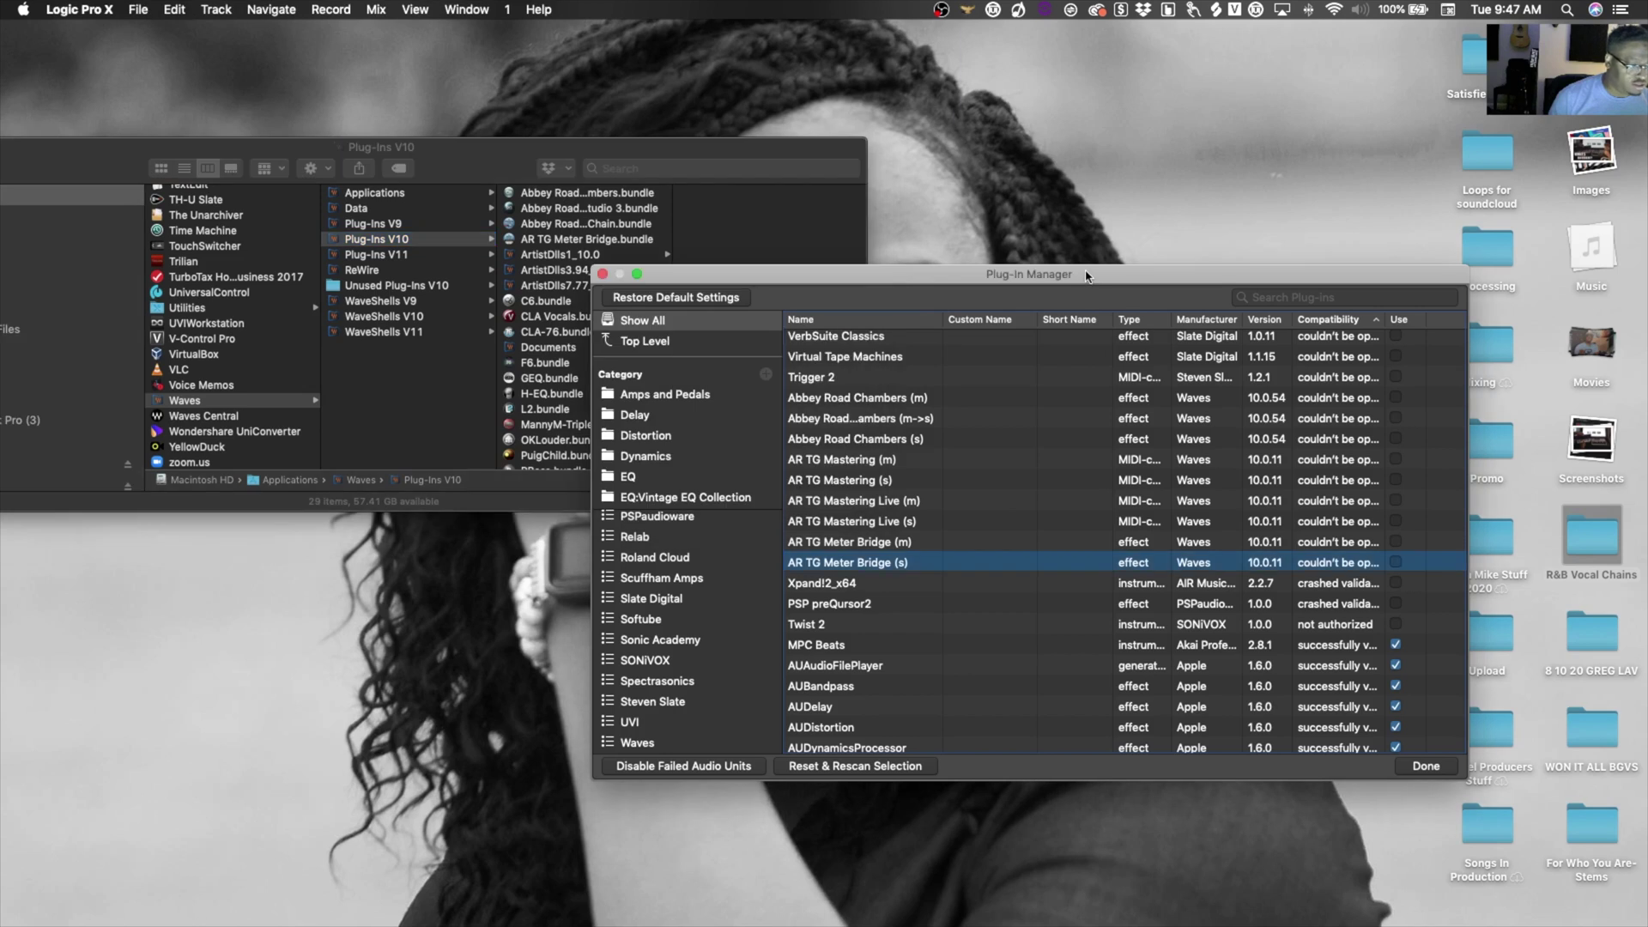
click(766, 150)
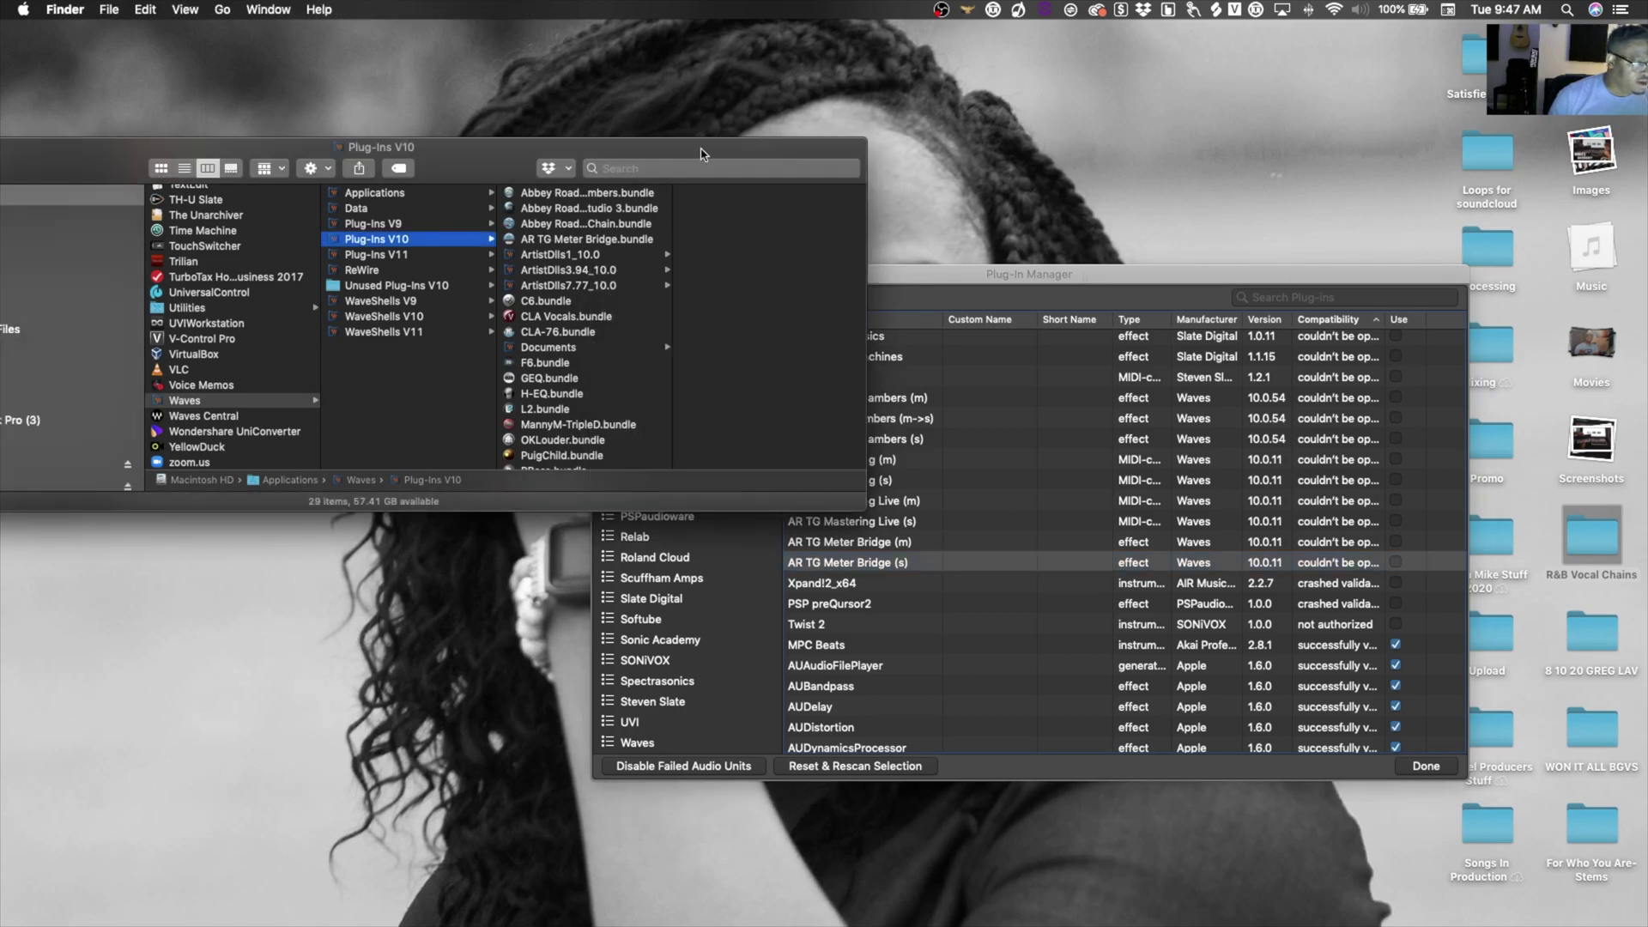
drag(701, 153, 1130, 218)
- Trash the Abbey Road Chambers, Studio 3, TG Mastering Chain and AR TG Meter Bridge bundles, then show the drives
click(1026, 257)
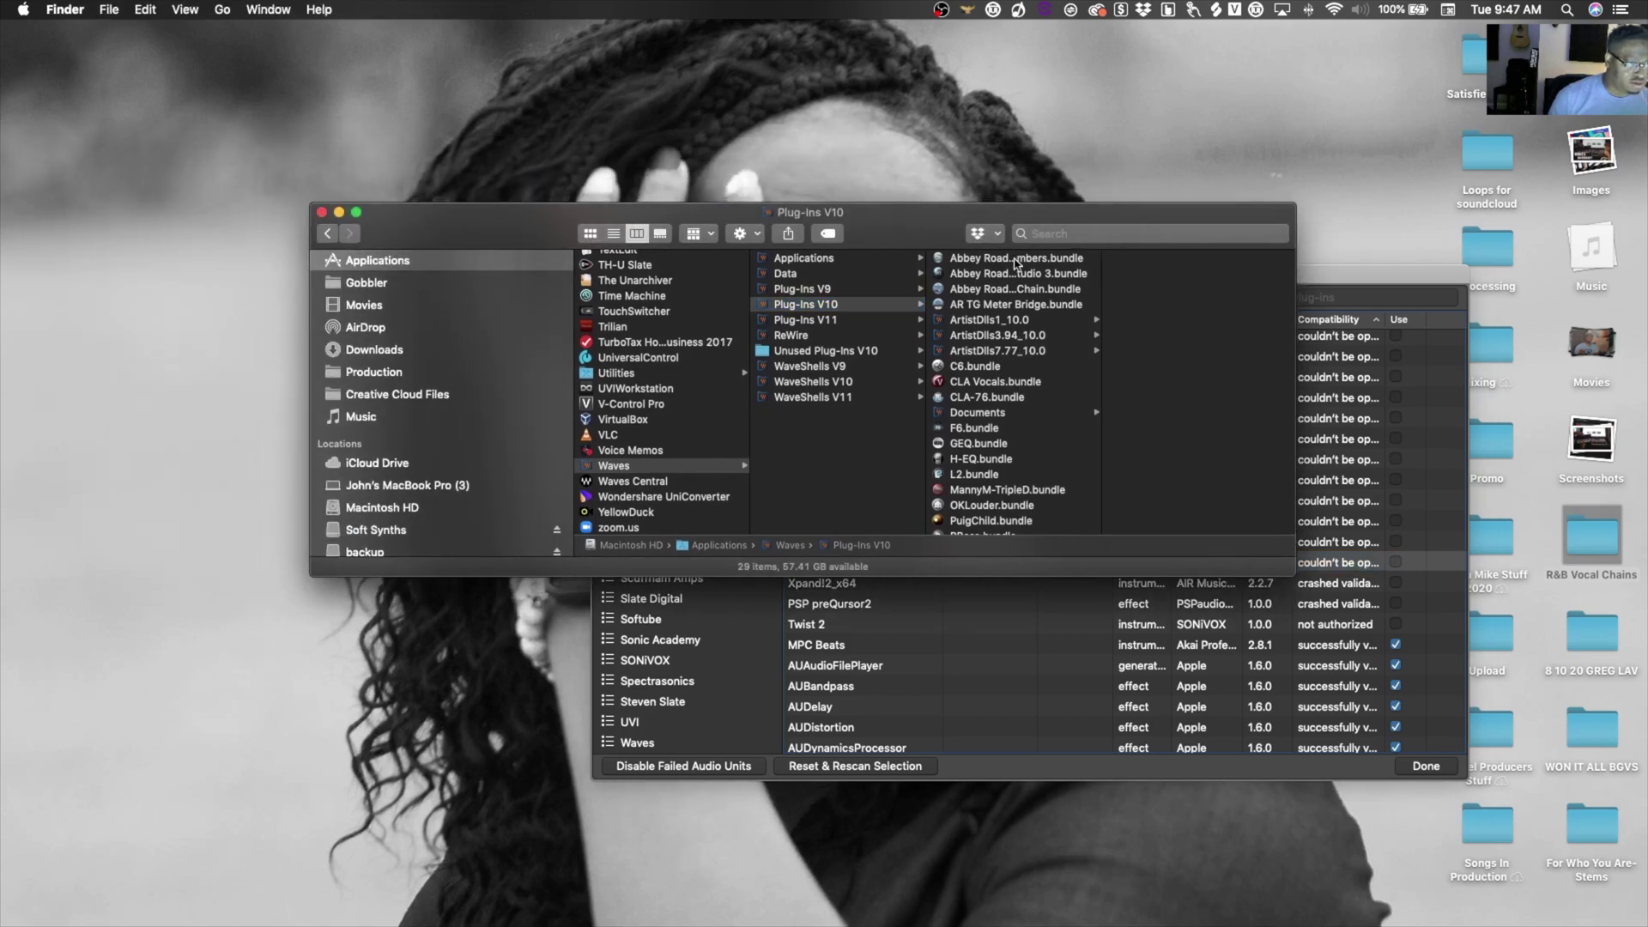
double_click(1088, 273)
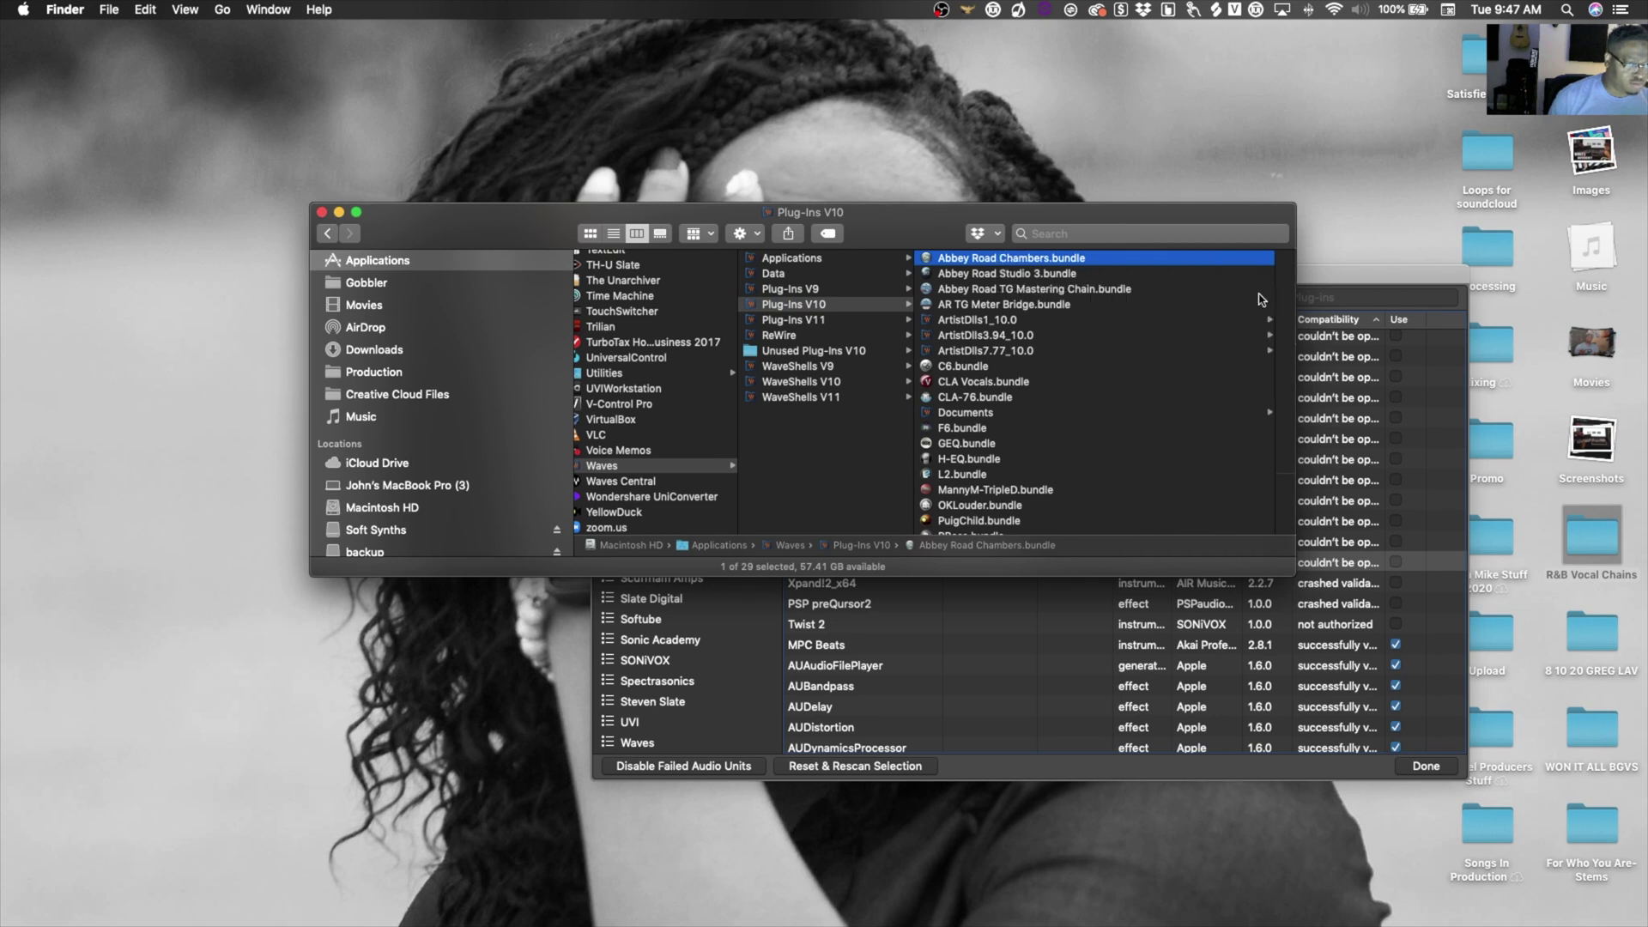
shift+click(1019, 275)
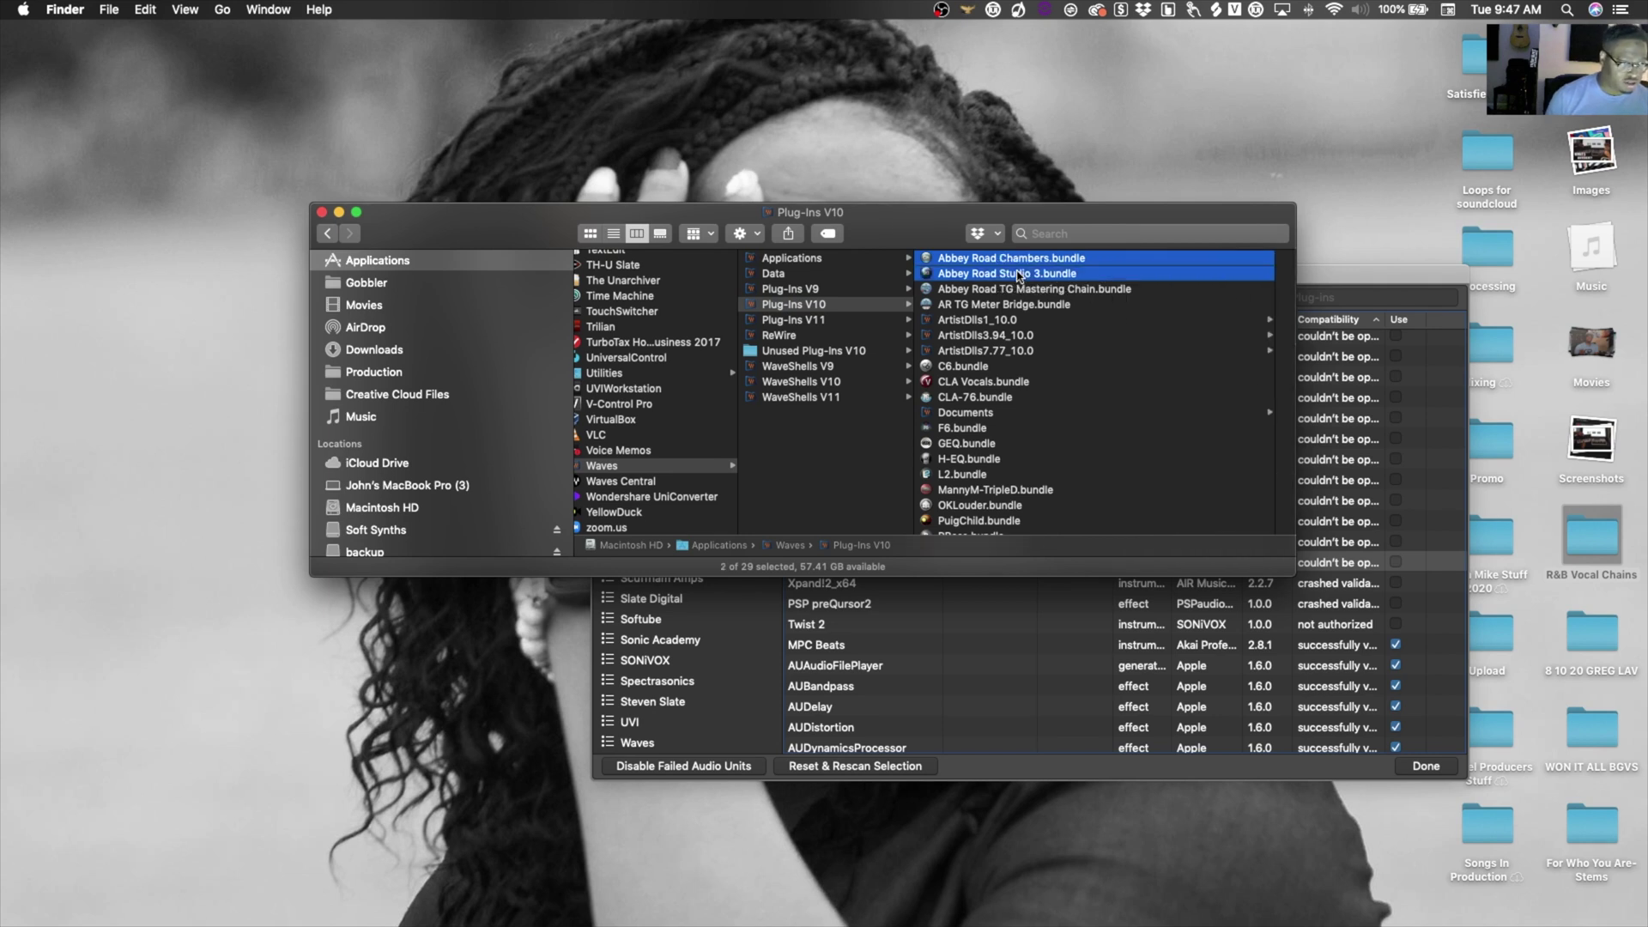
shift+click(1021, 289)
shift+click(1012, 307)
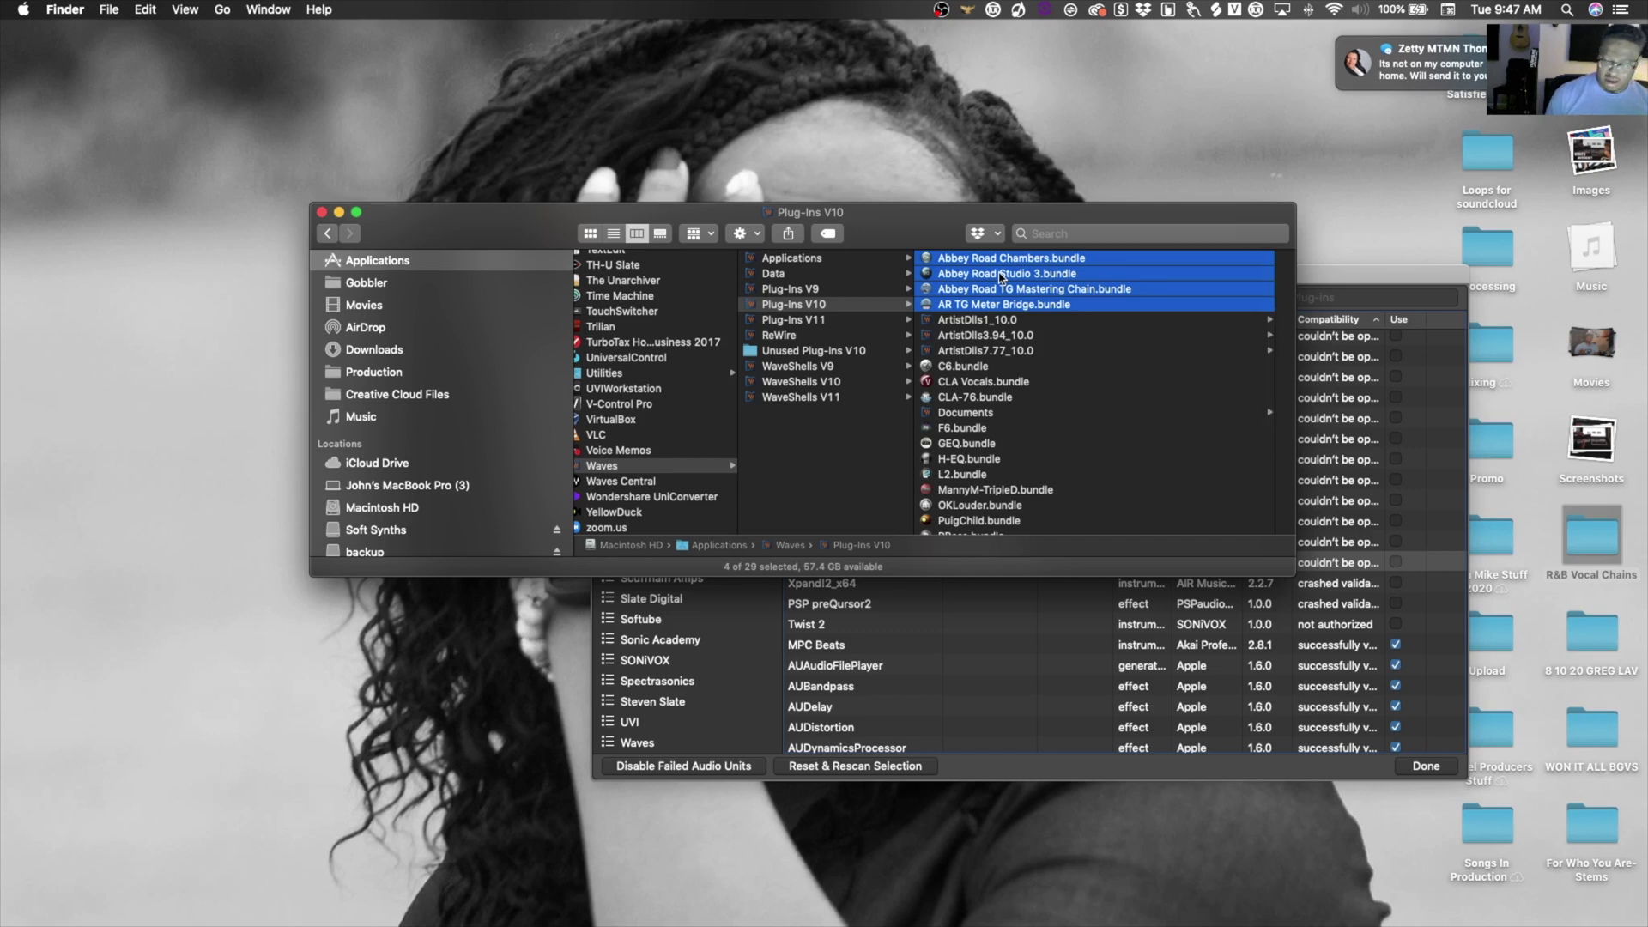
right_click(1001, 277)
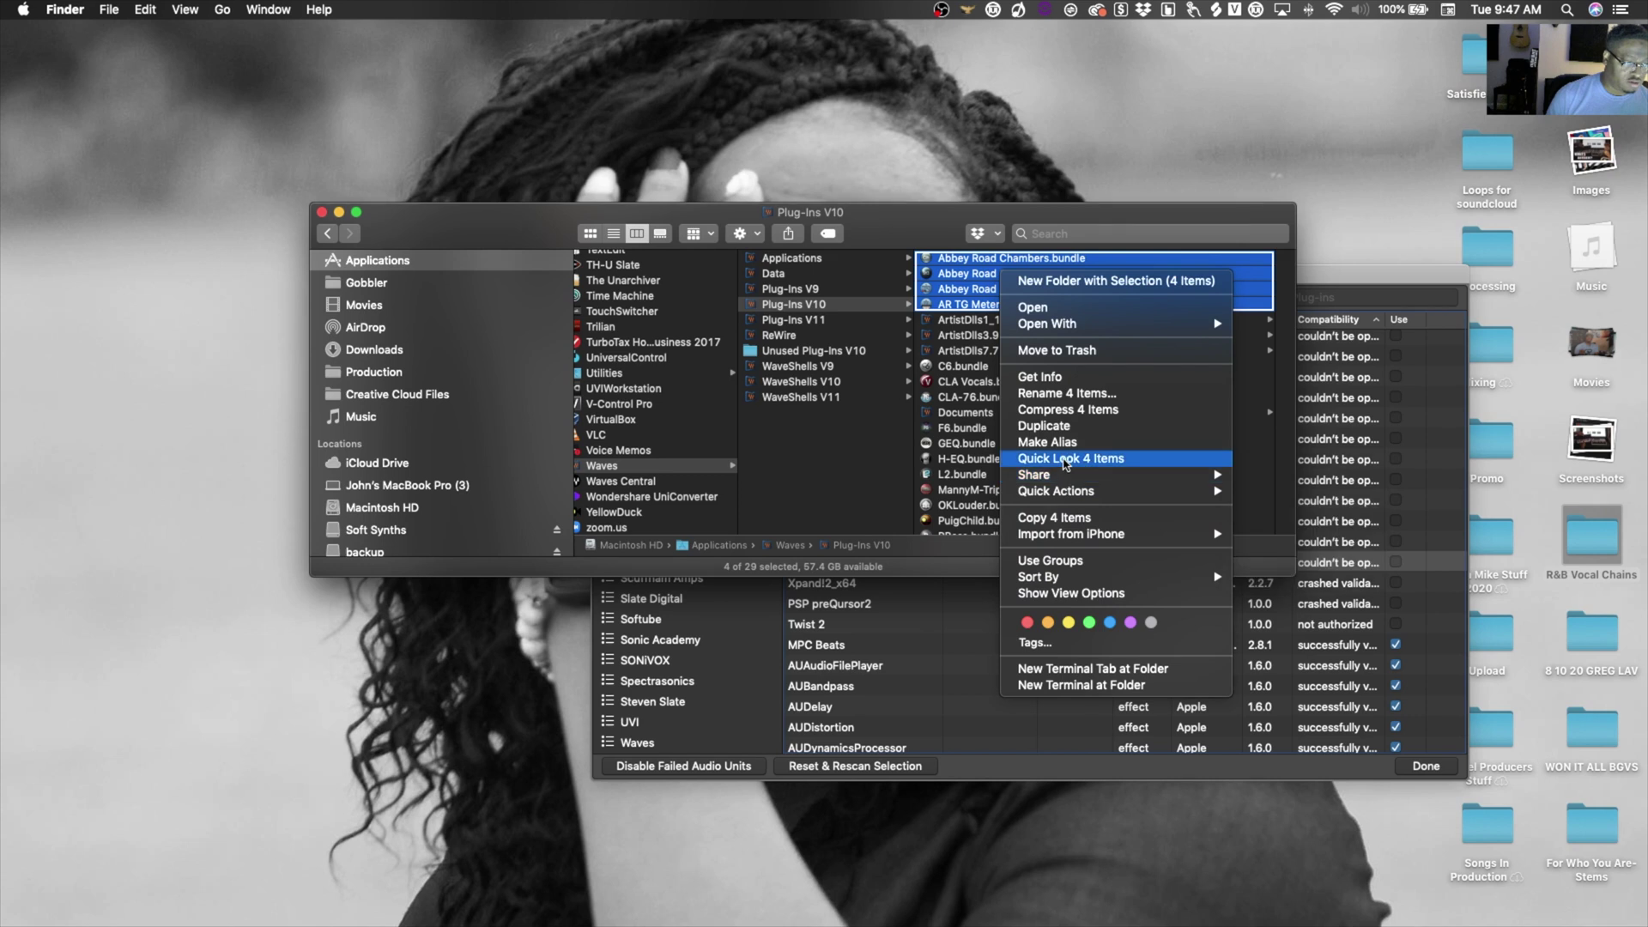
click(1072, 352)
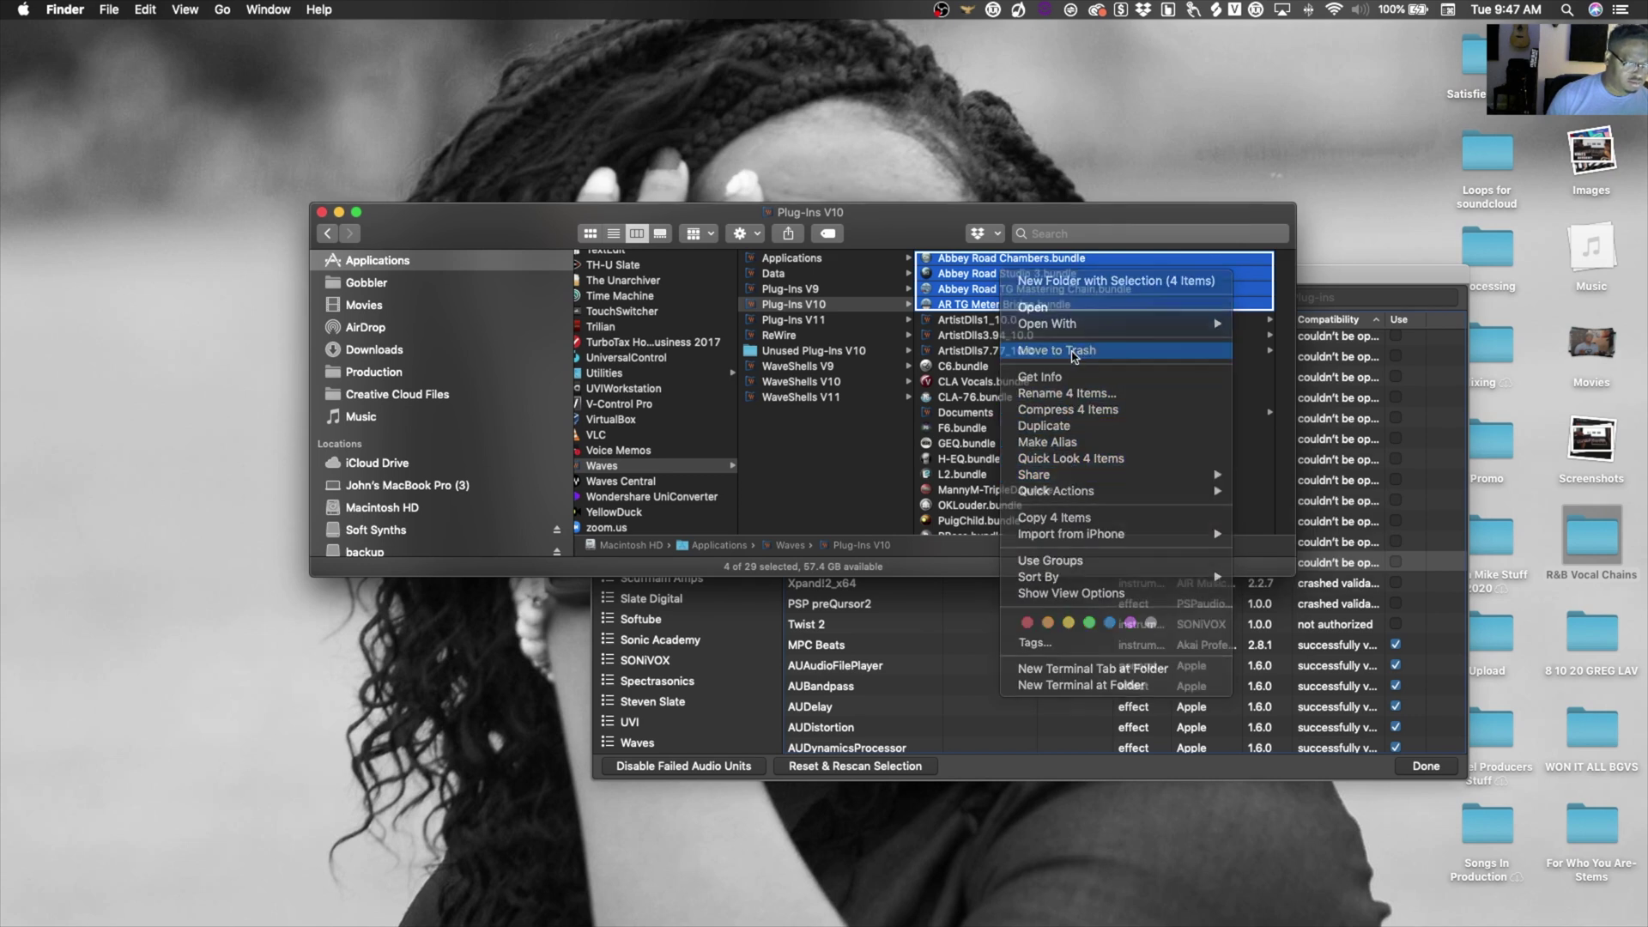
scroll(846, 471, left, 5)
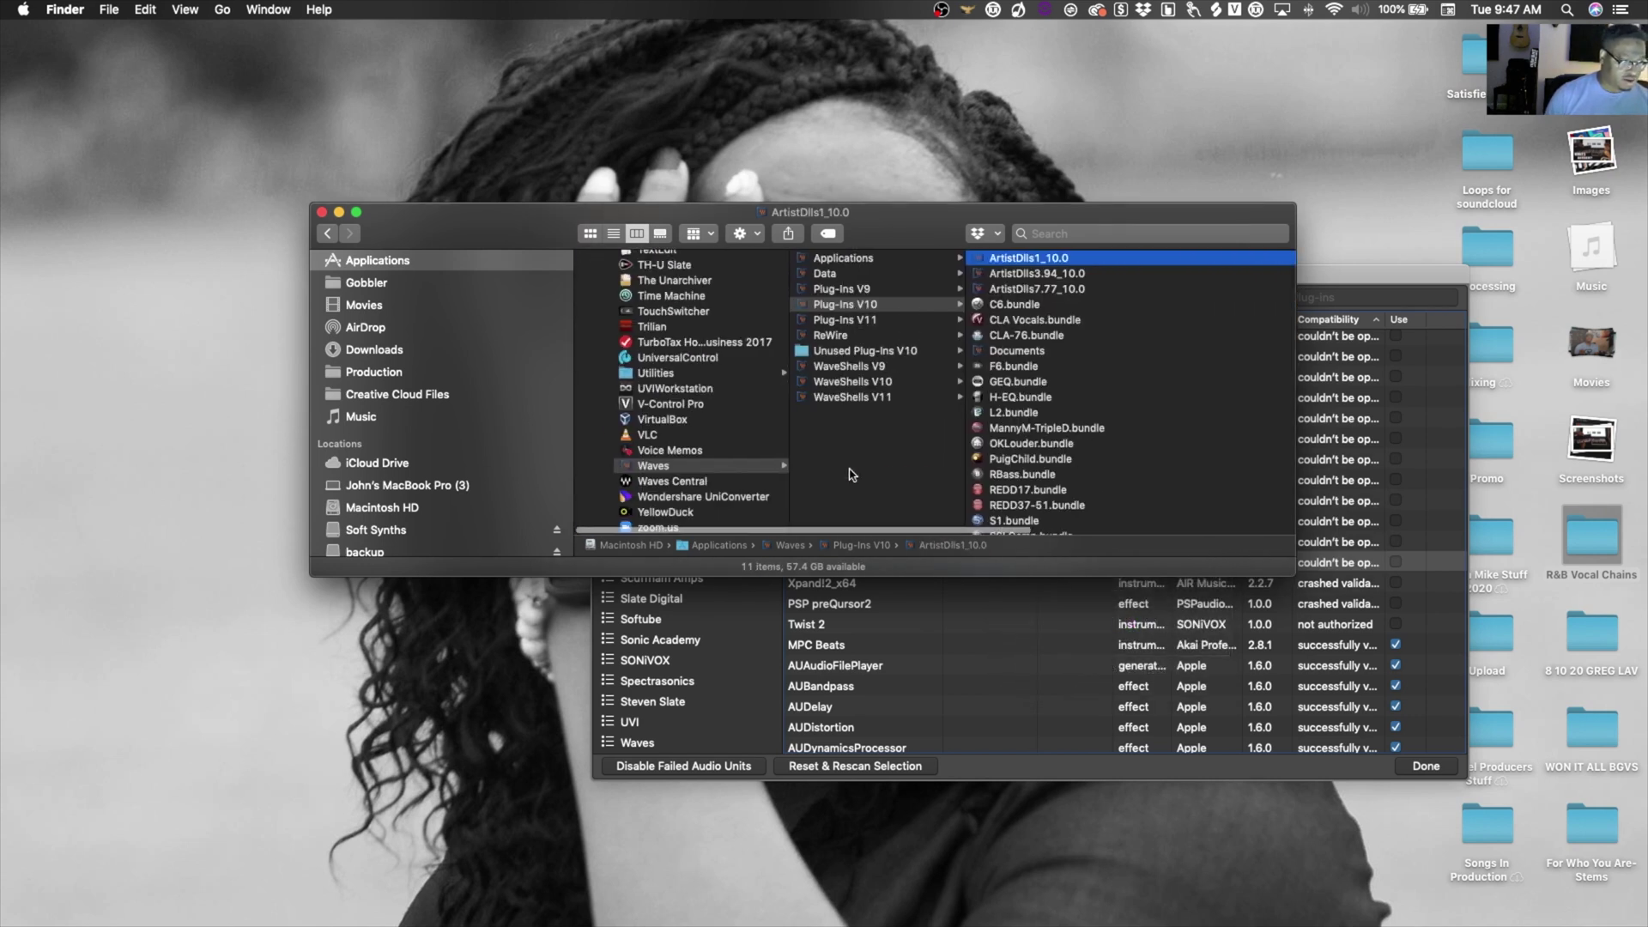
click(403, 485)
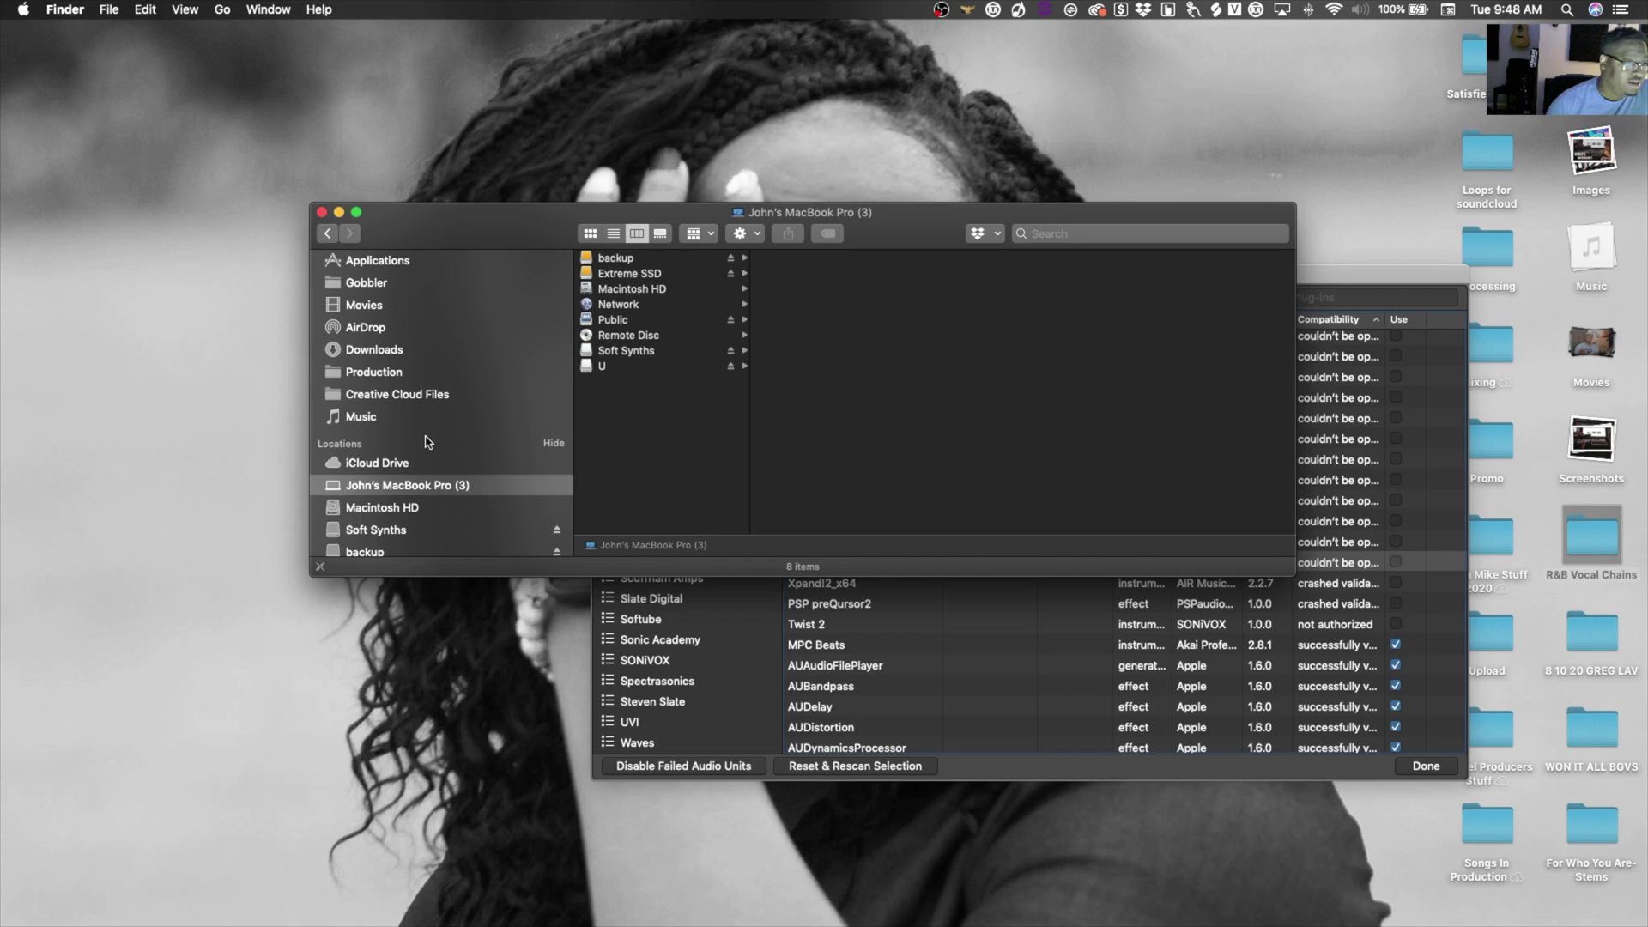
- Browse Macintosh HD > Library > Audio > Plug-Ins > Components and scroll through its 181 items
click(626, 292)
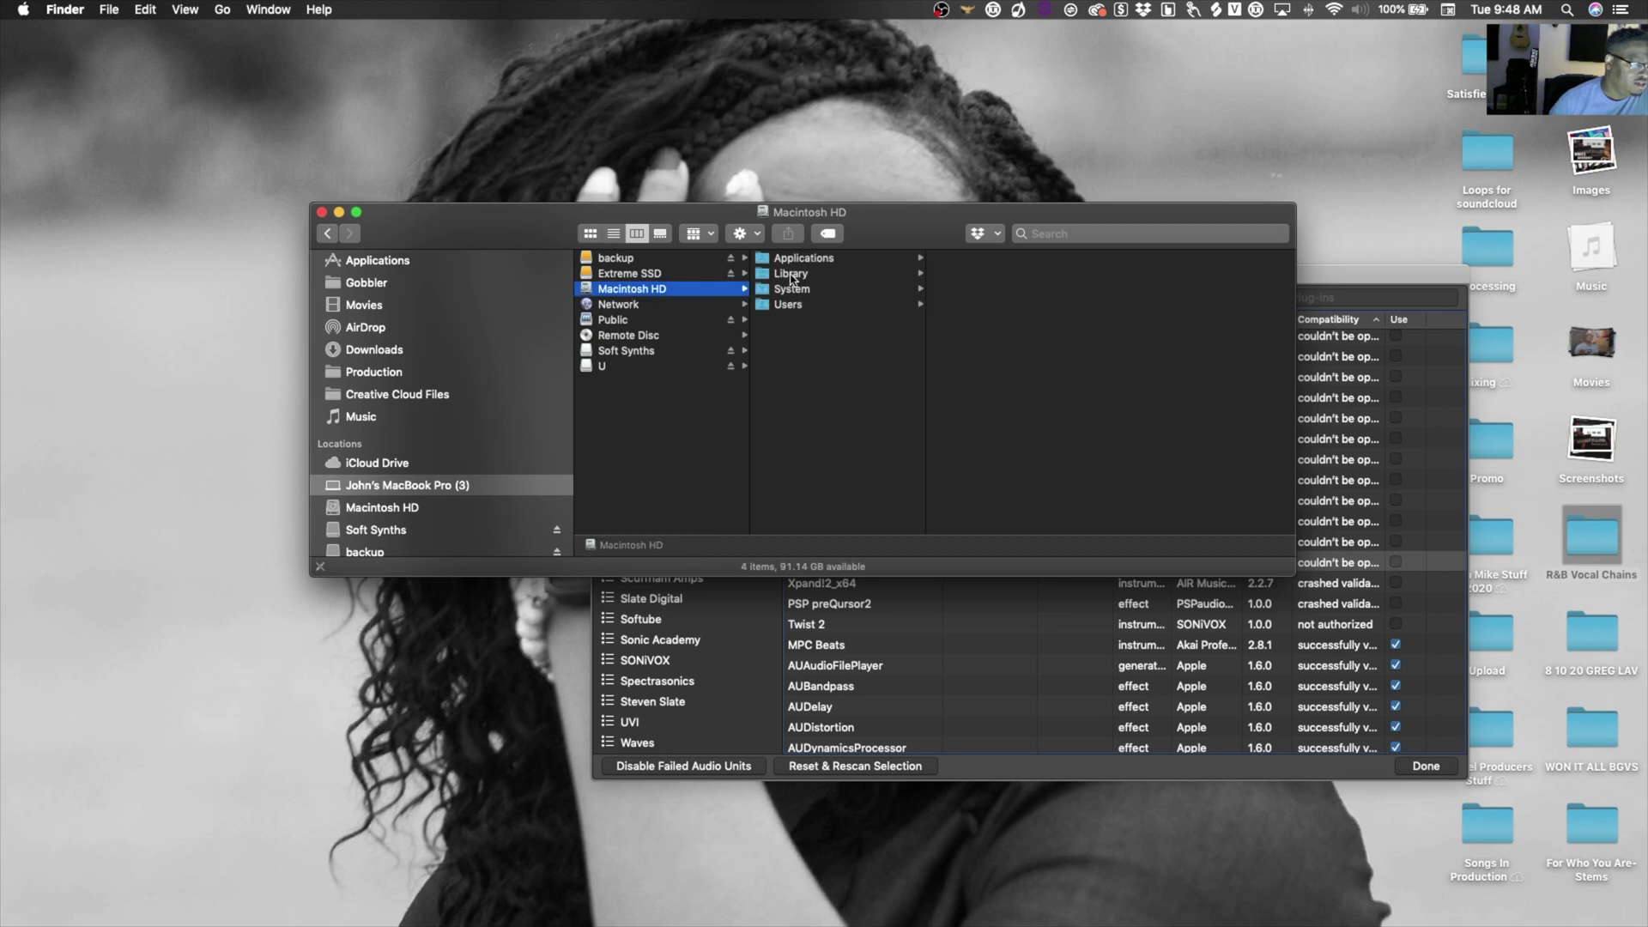
click(792, 275)
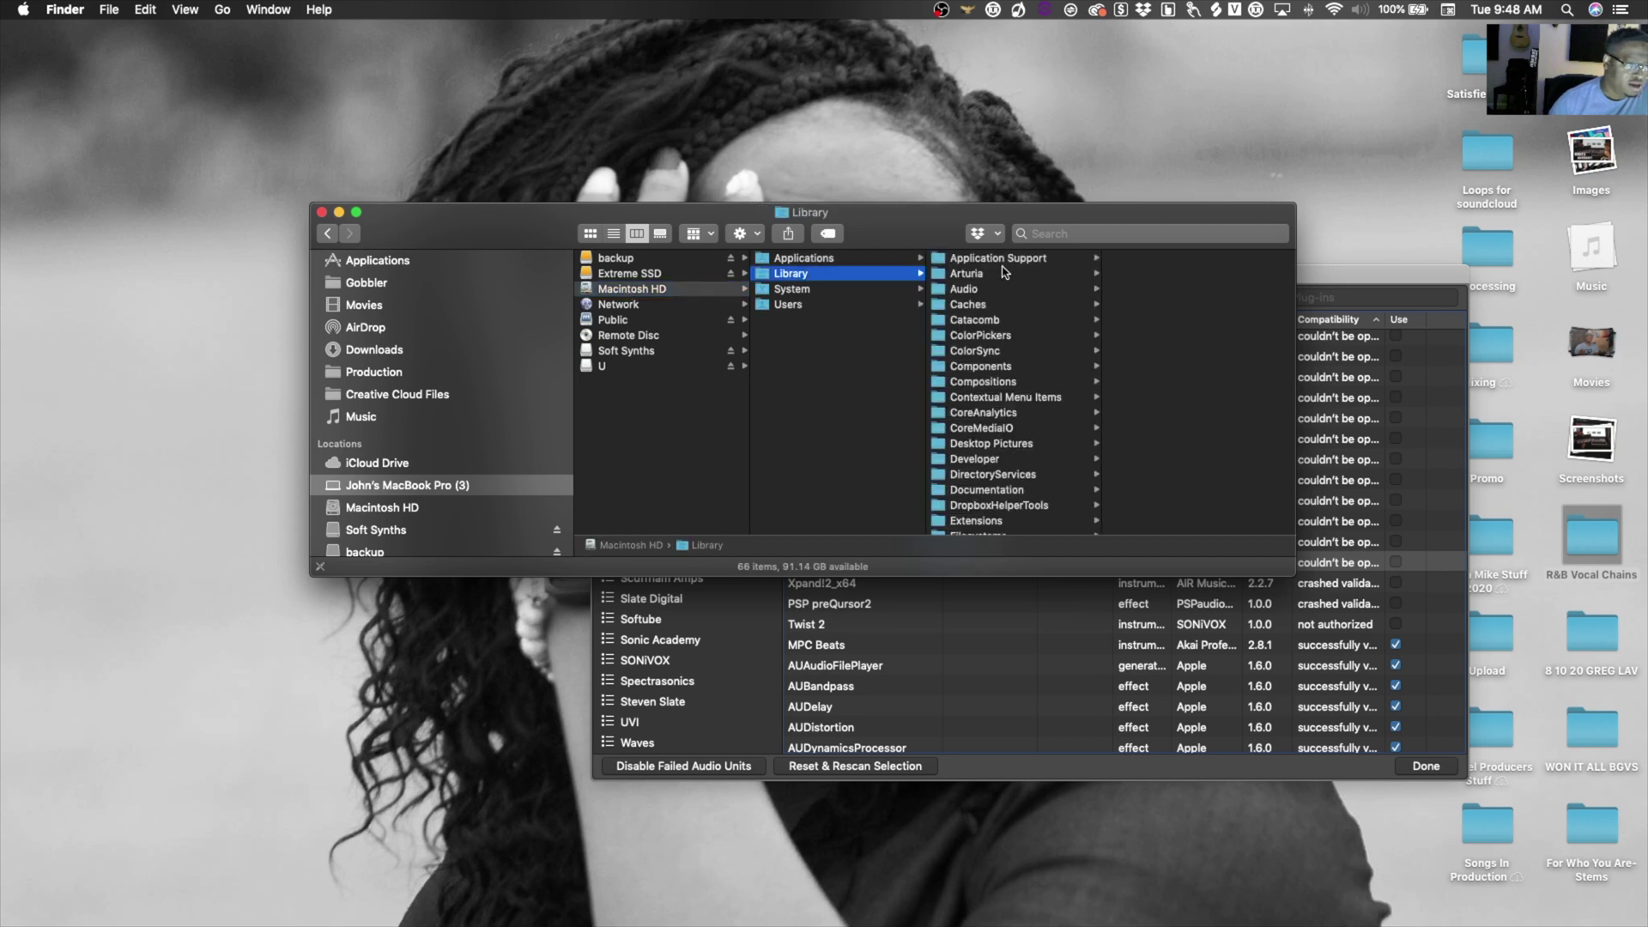
click(992, 291)
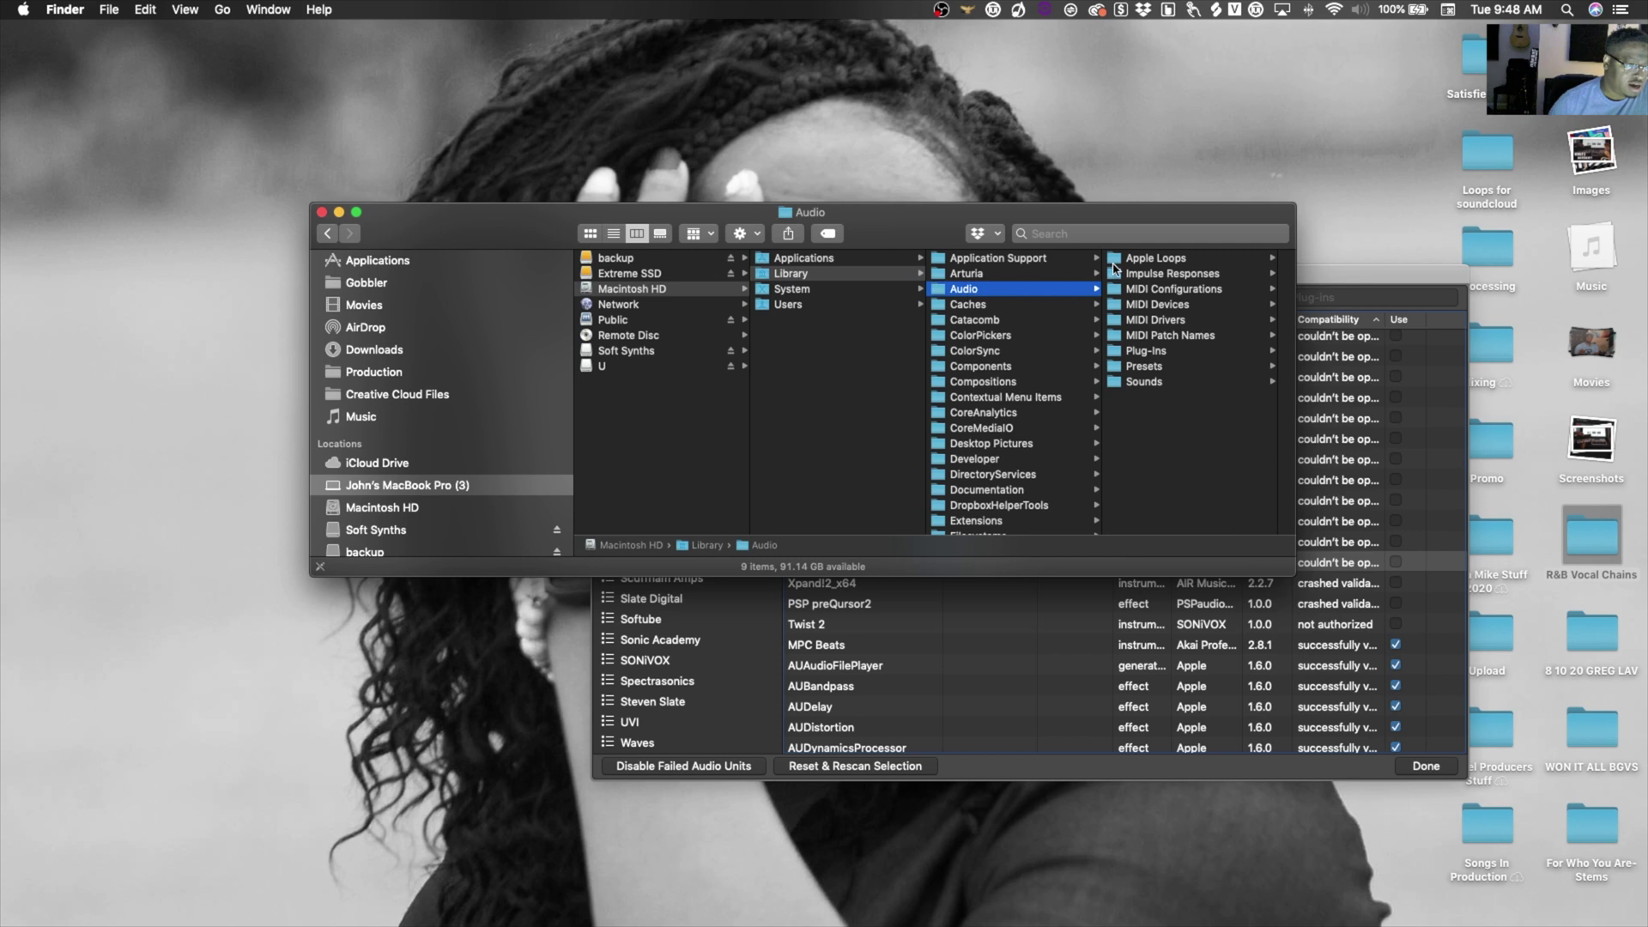
click(1148, 350)
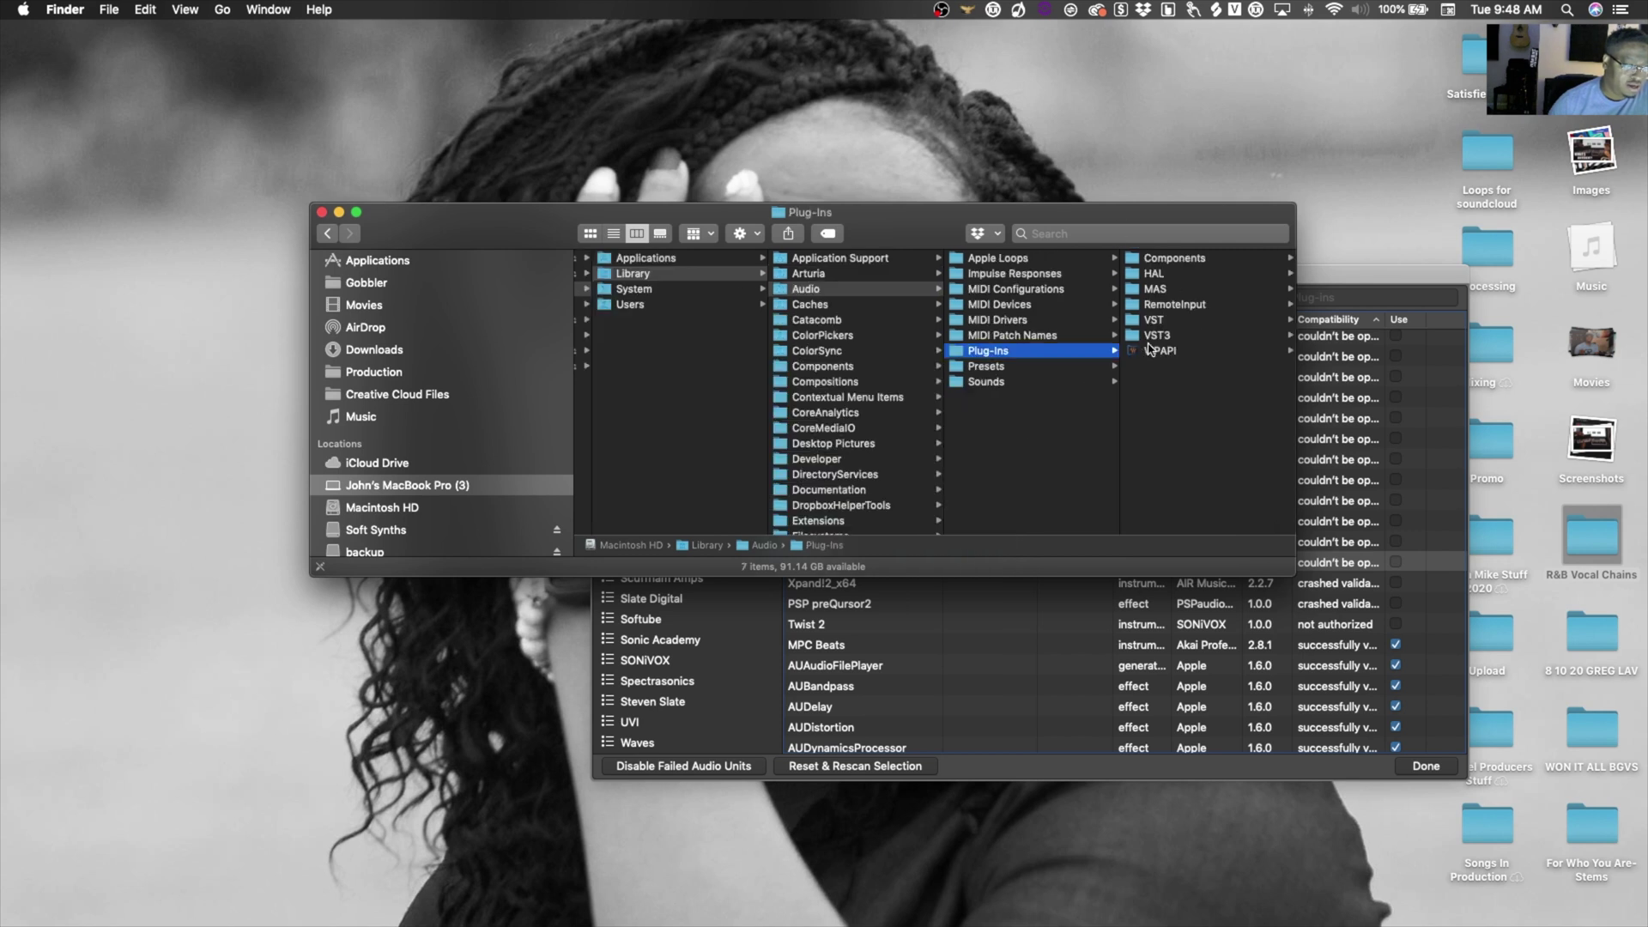
click(1172, 260)
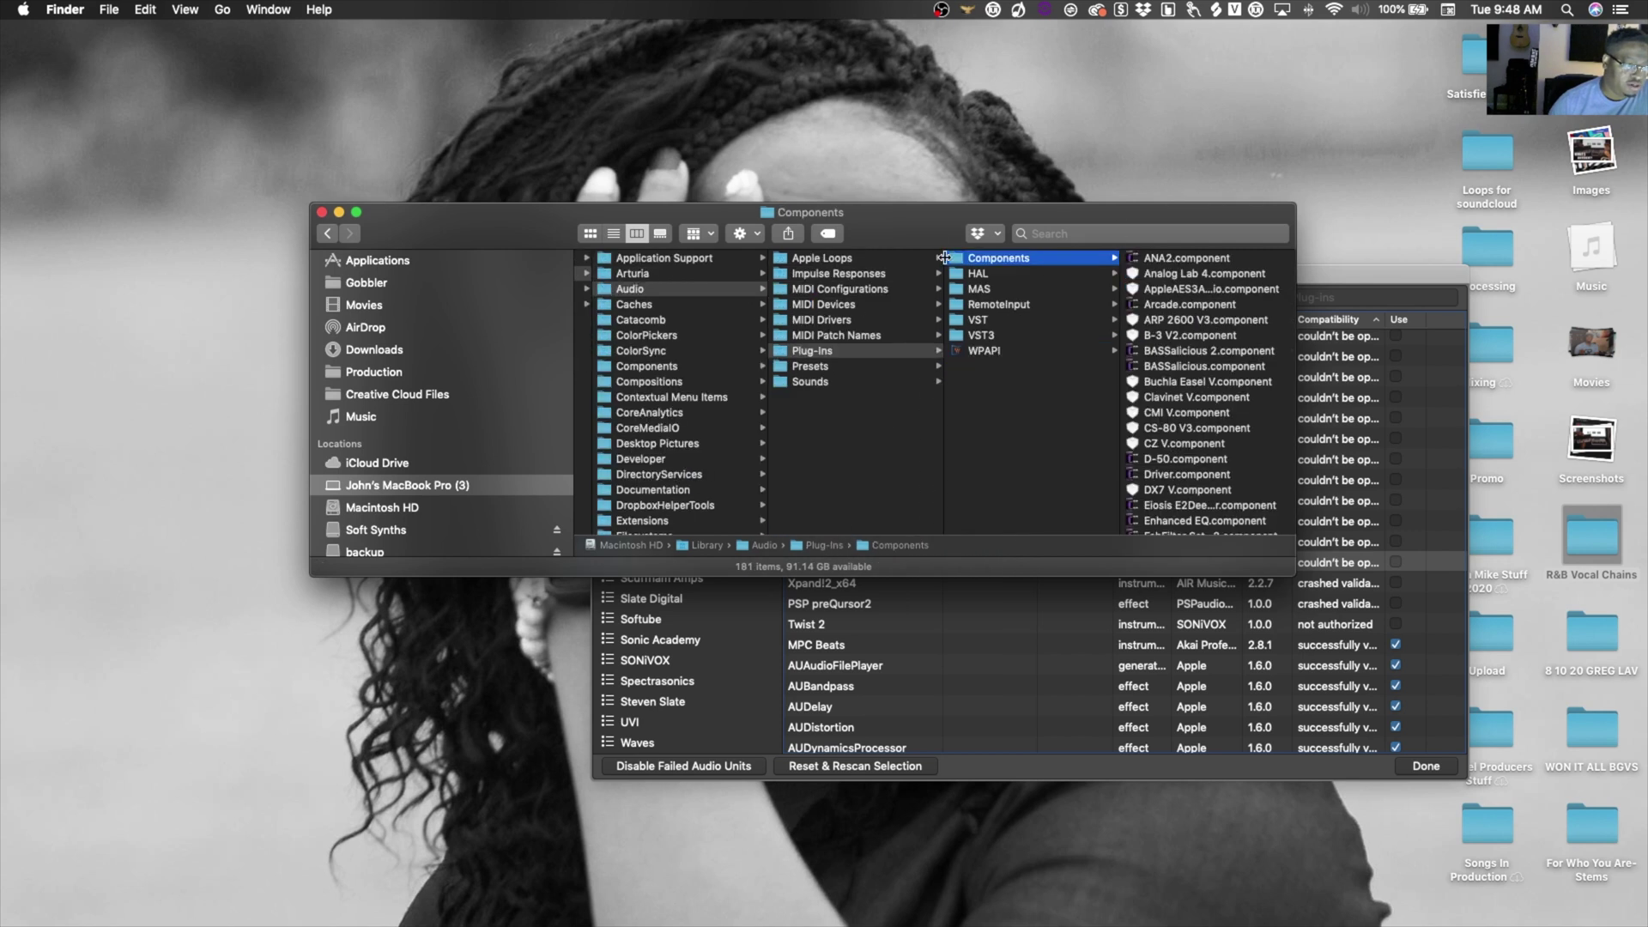
drag(921, 230, 791, 229)
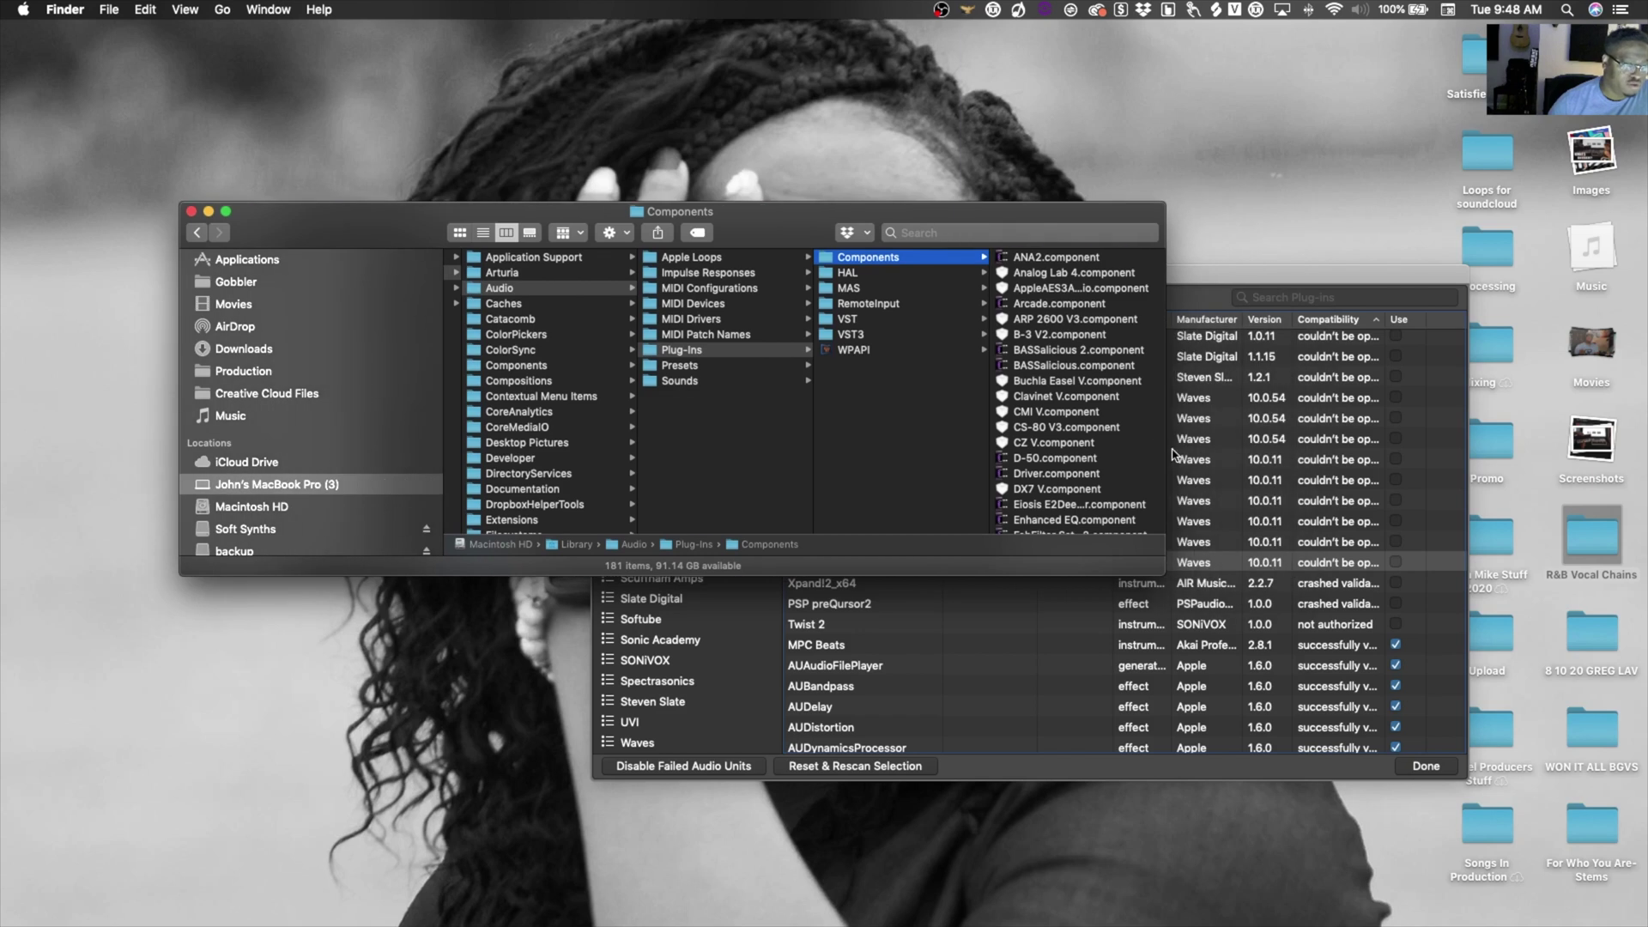
scroll(1084, 420, down, 5)
scroll(1083, 420, down, 20)
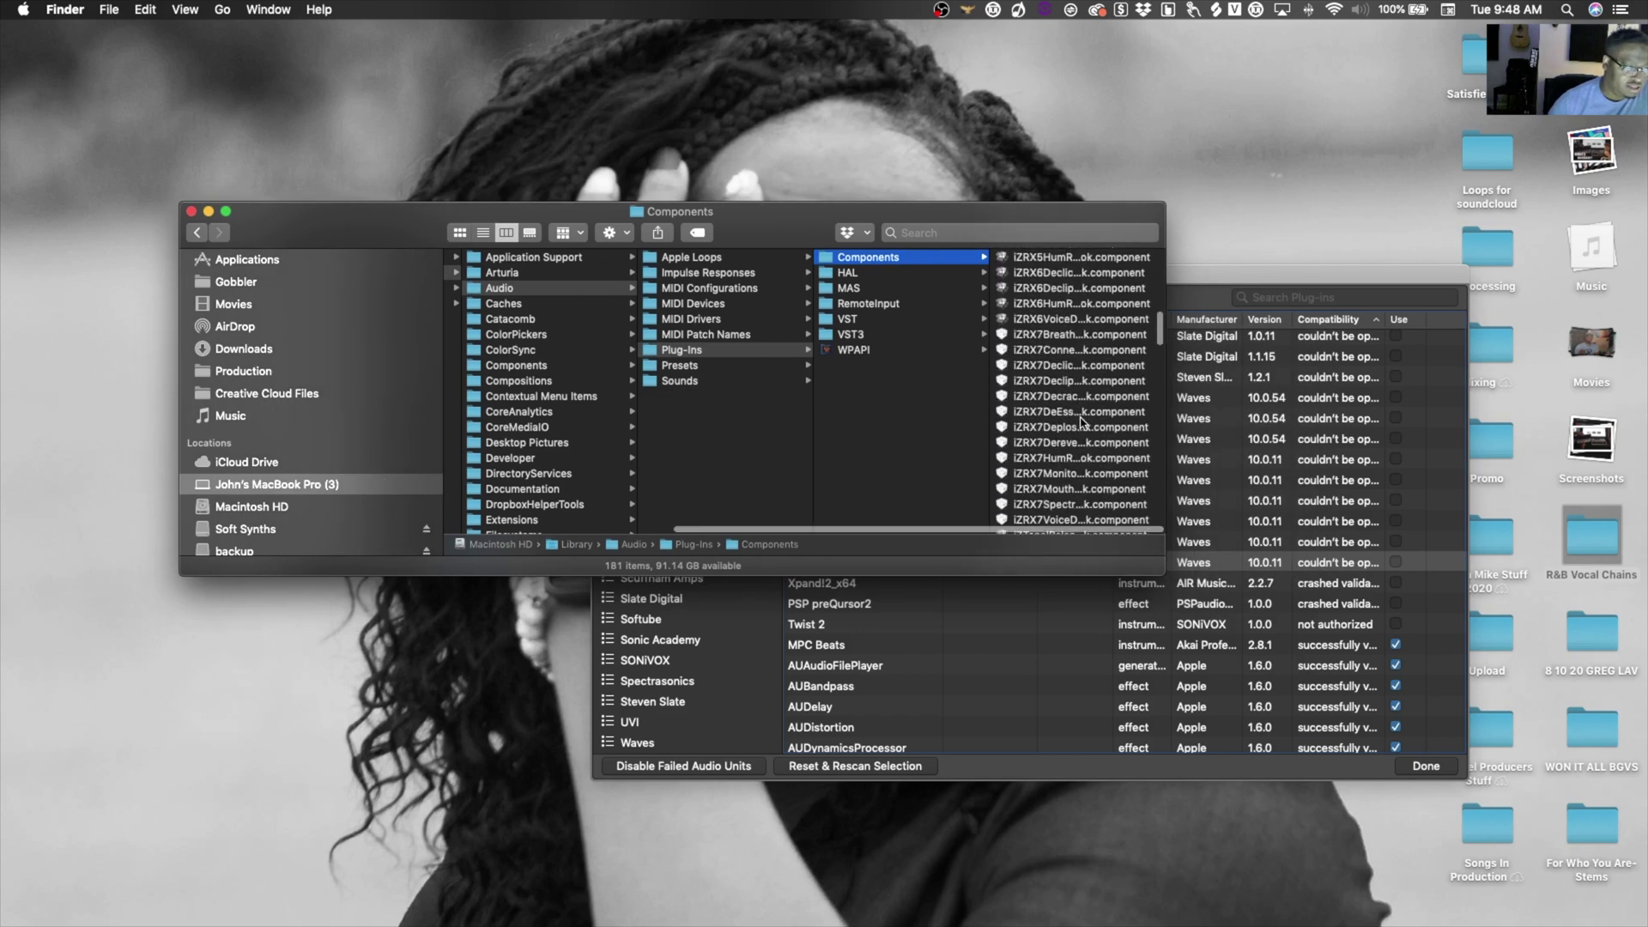
scroll(1083, 421, down, 3)
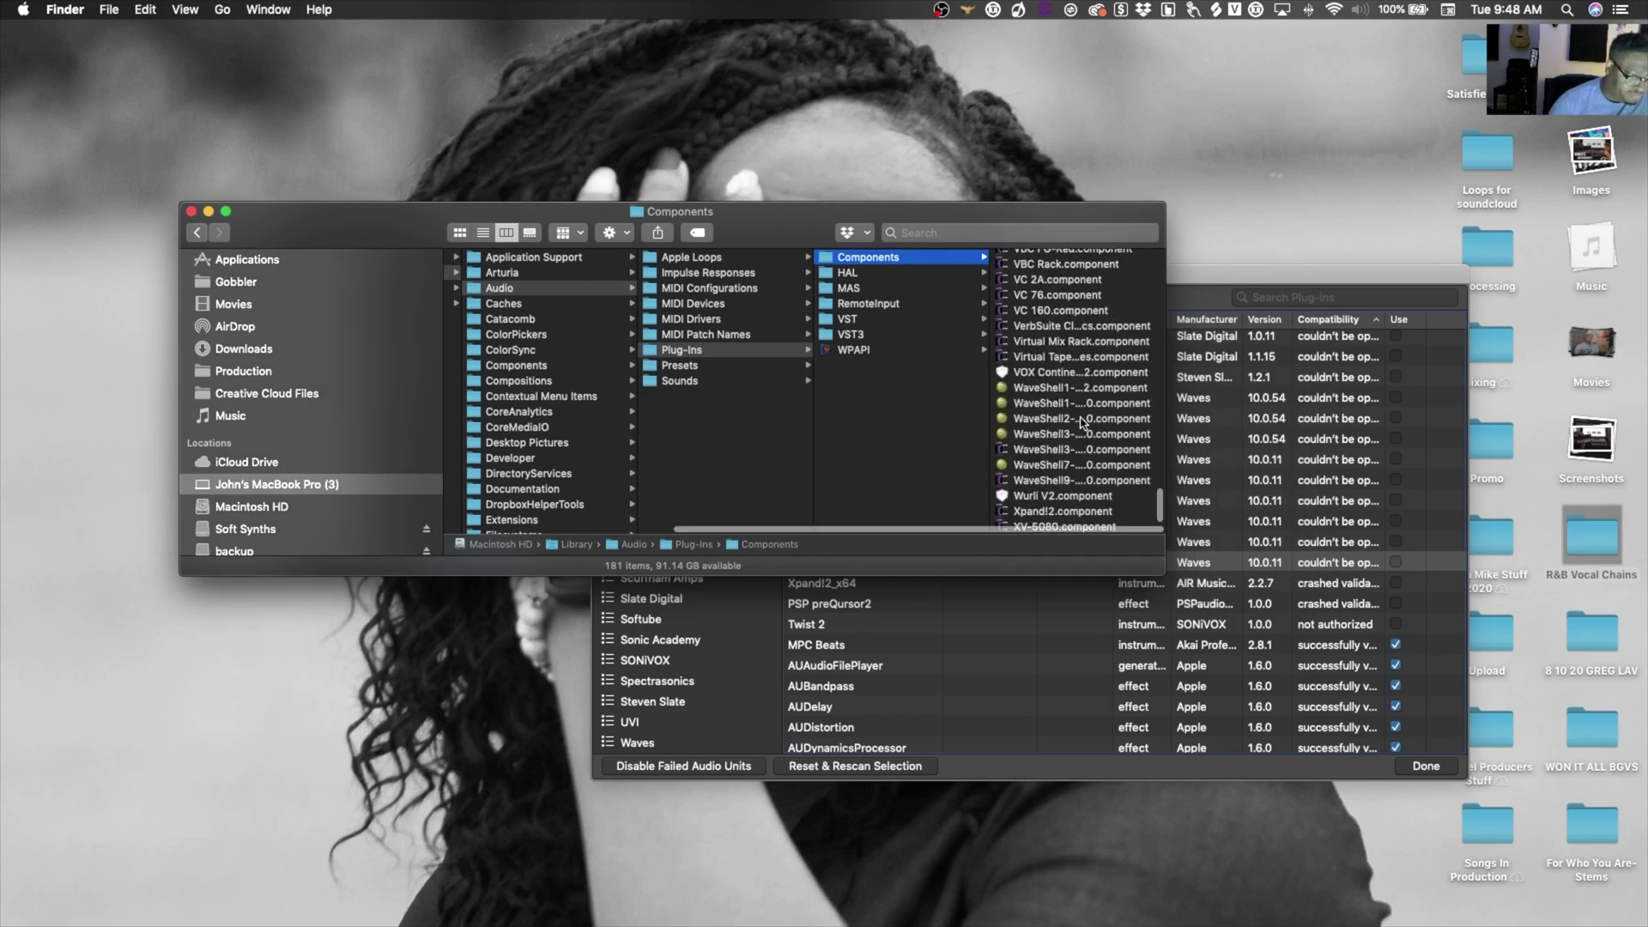
- Trash Xpand!2.component, Twist 2_64.component and PSP preQursor2.component, confirming with the admin password
click(1058, 512)
scroll(865, 487, up, 5)
scroll(879, 443, up, 4)
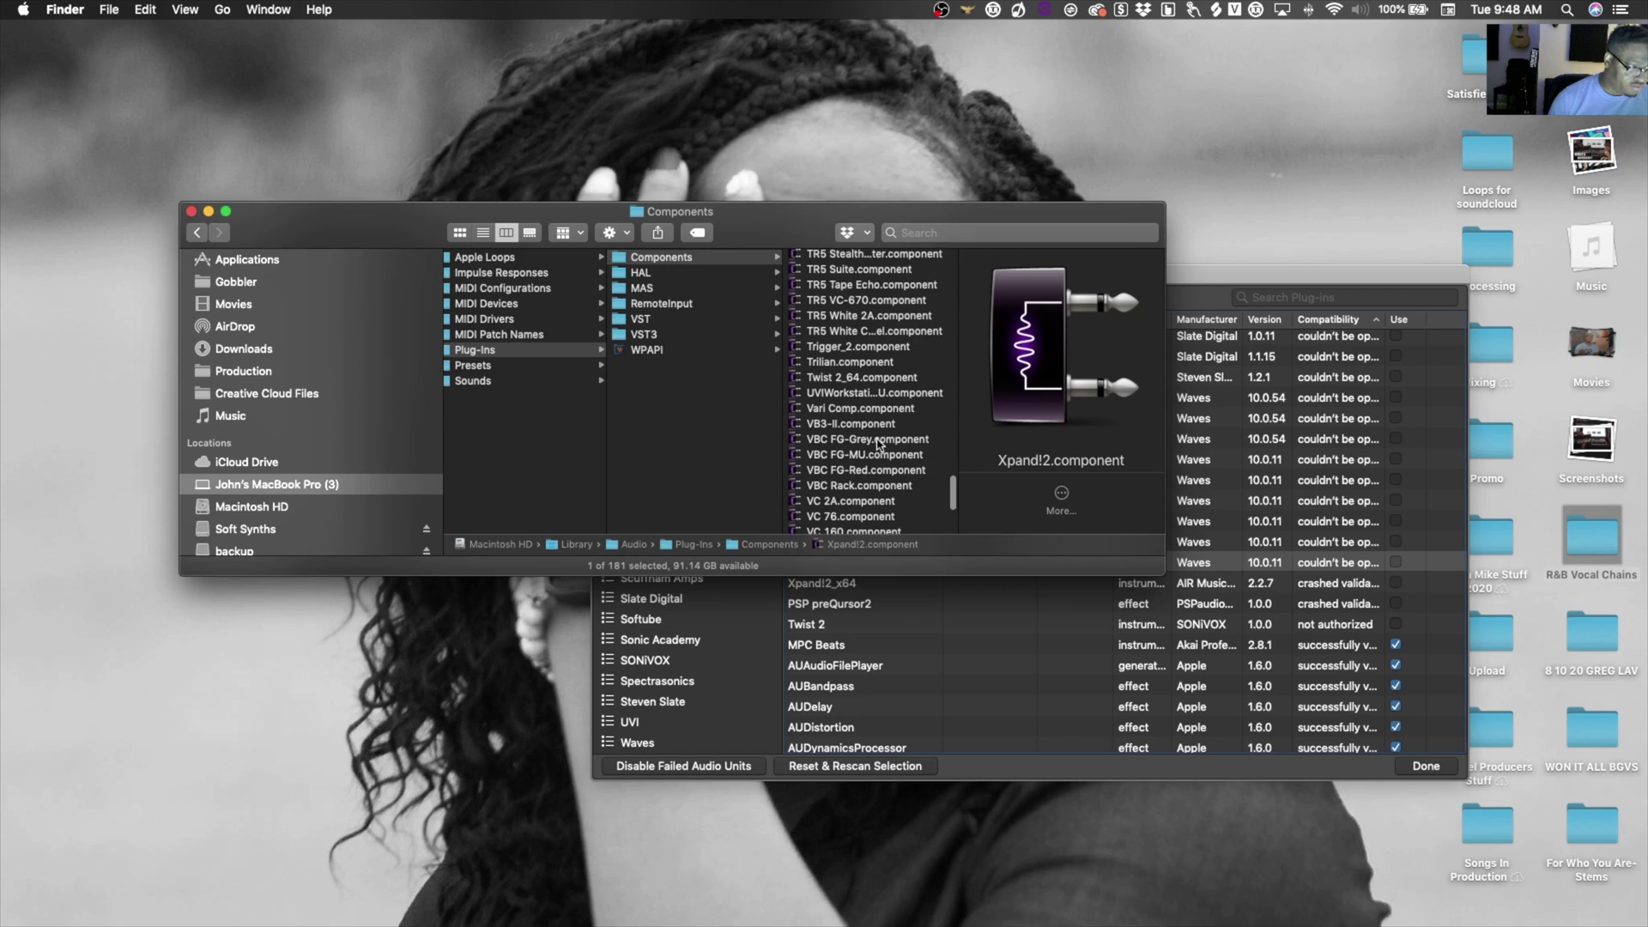
super+click(858, 378)
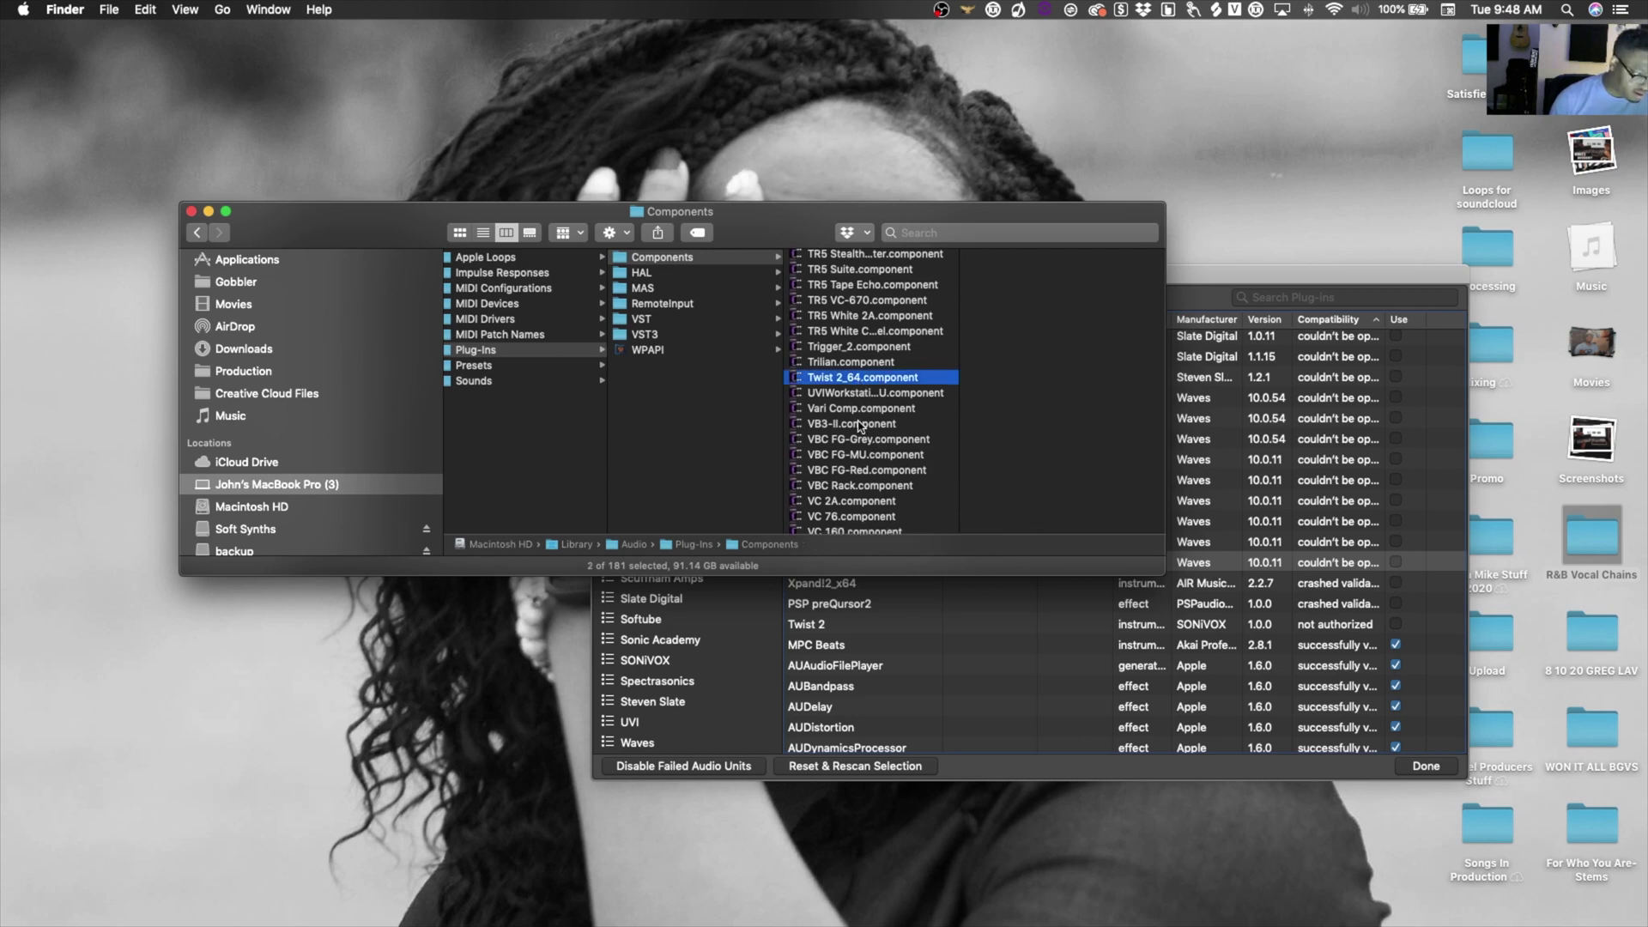
scroll(860, 427, up, 5)
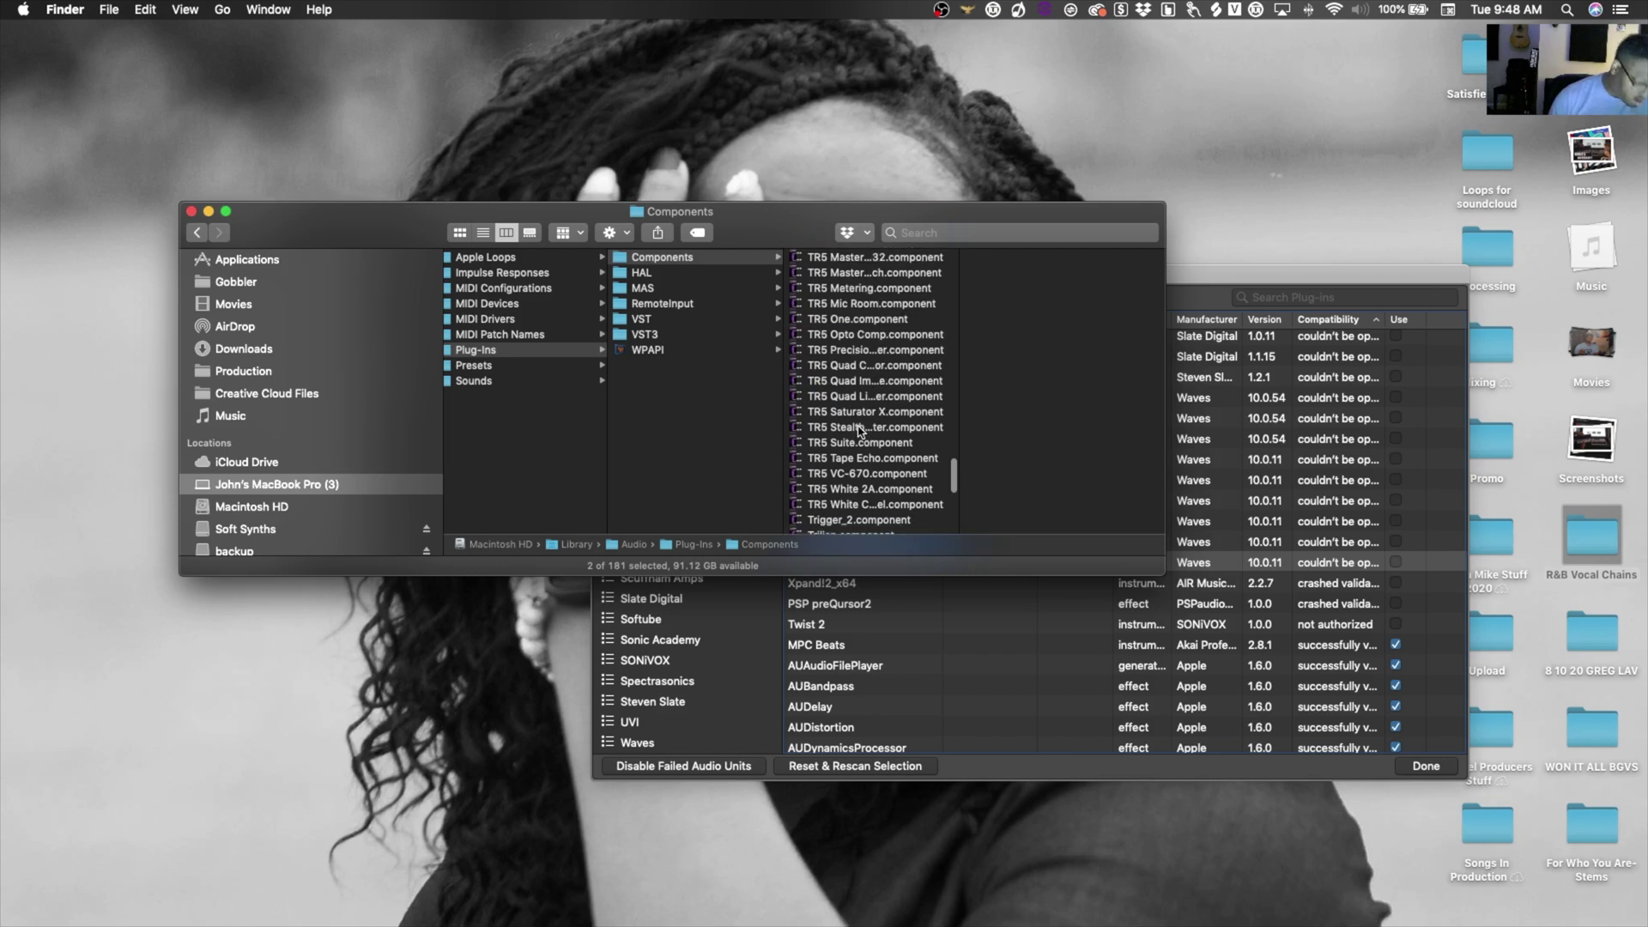
scroll(859, 426, up, 8)
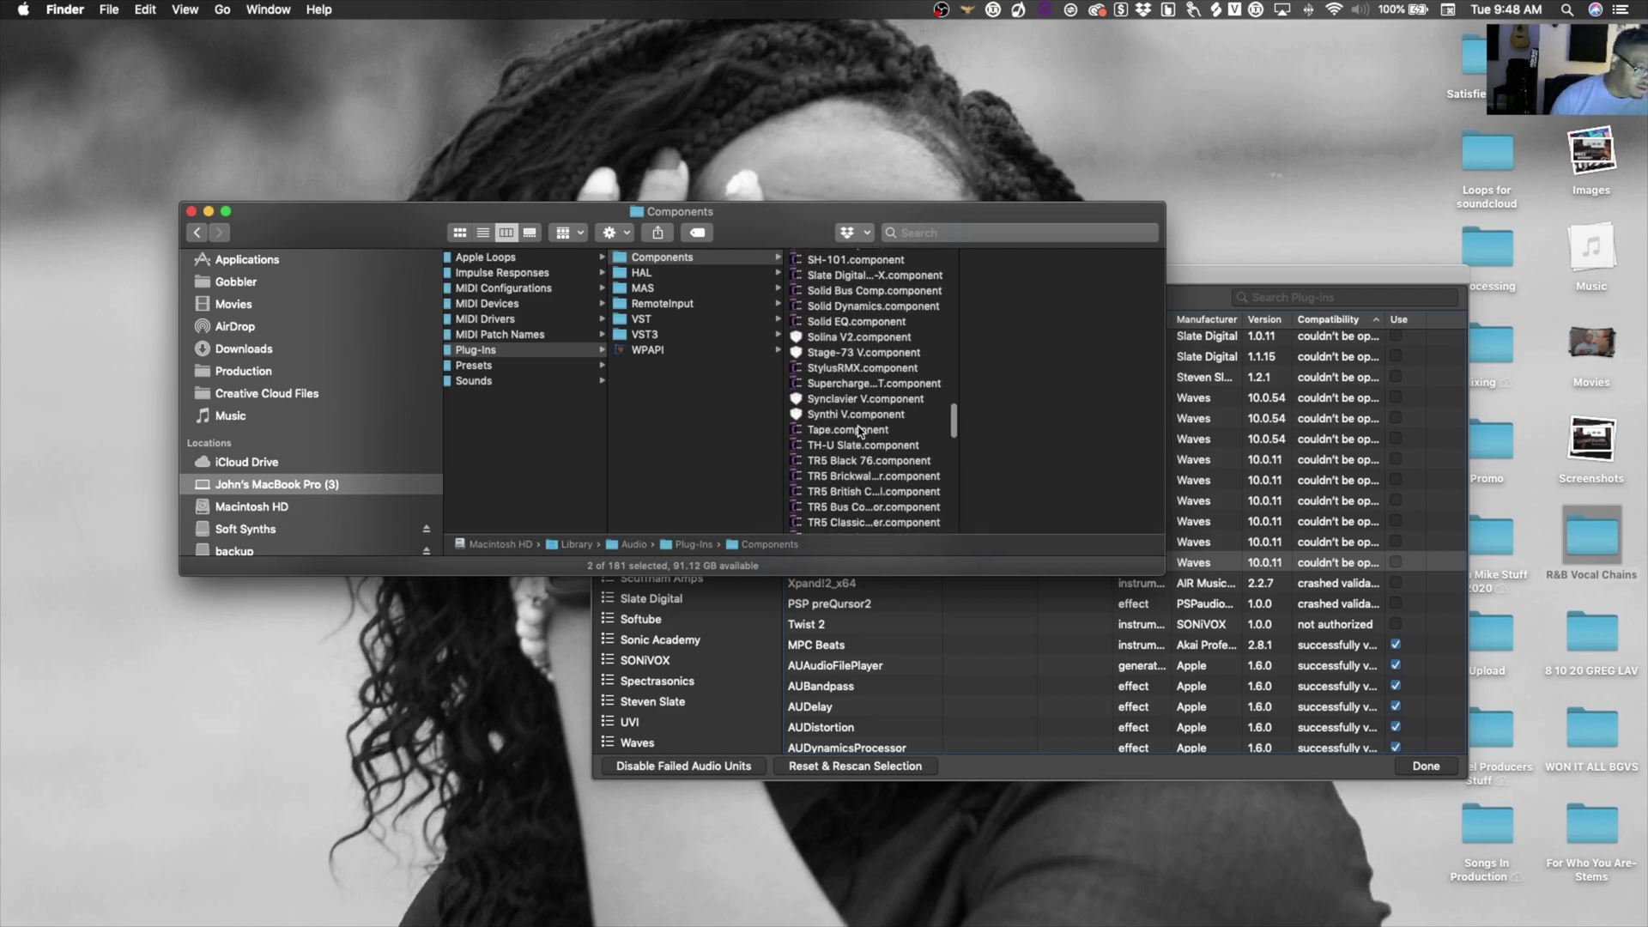
scroll(860, 429, up, 6)
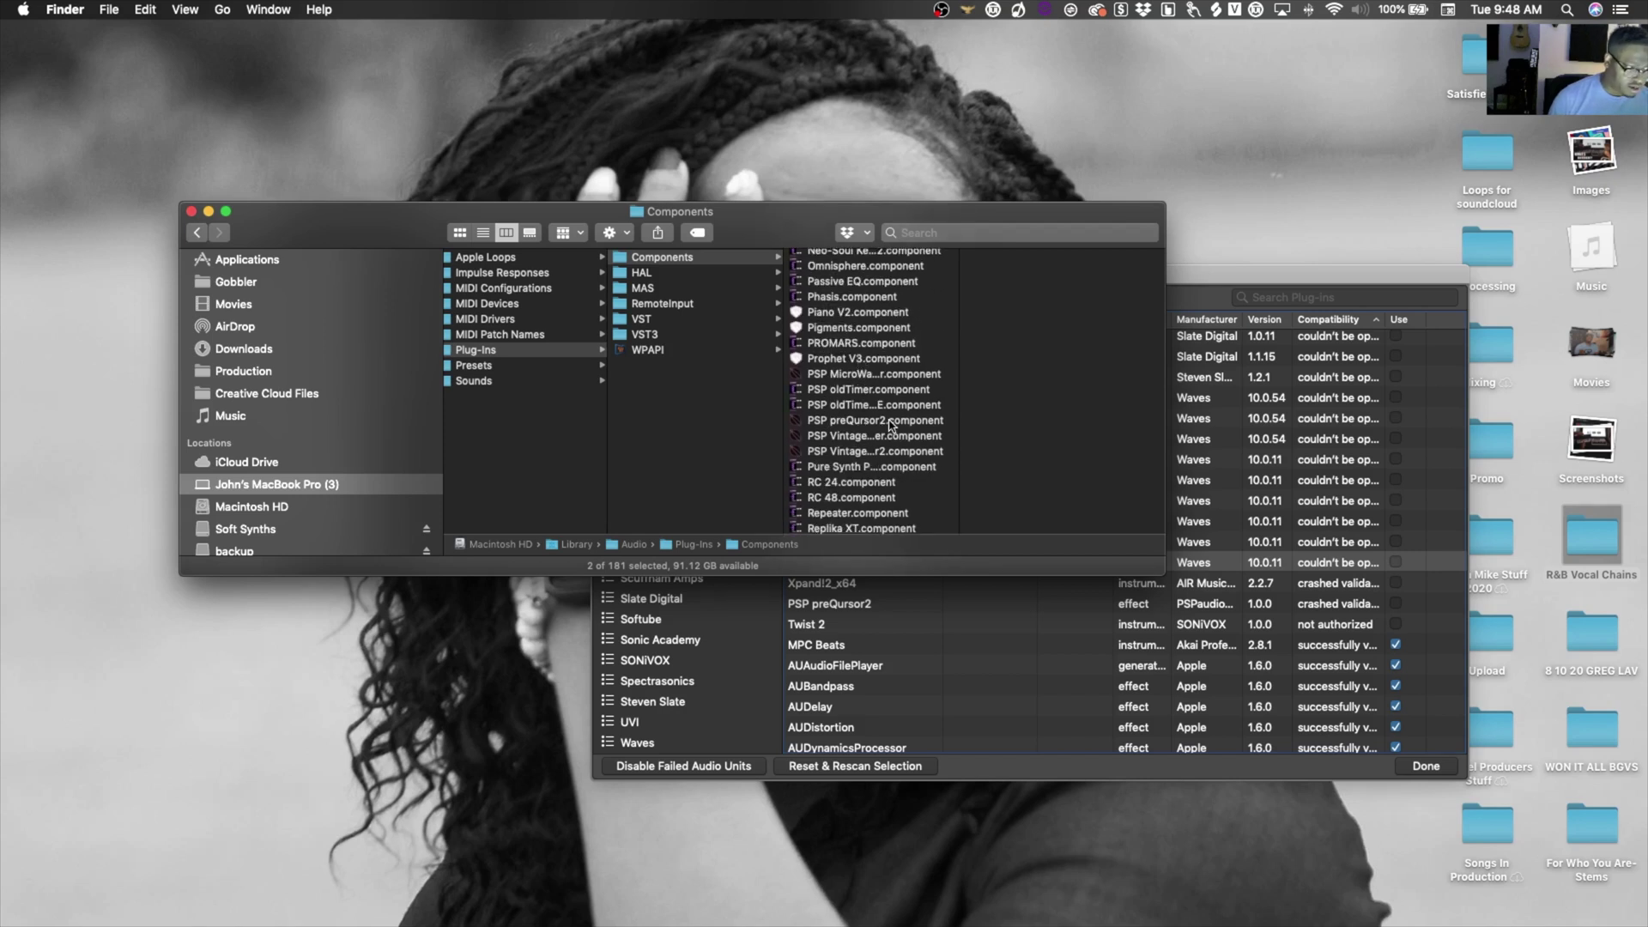
super+click(891, 422)
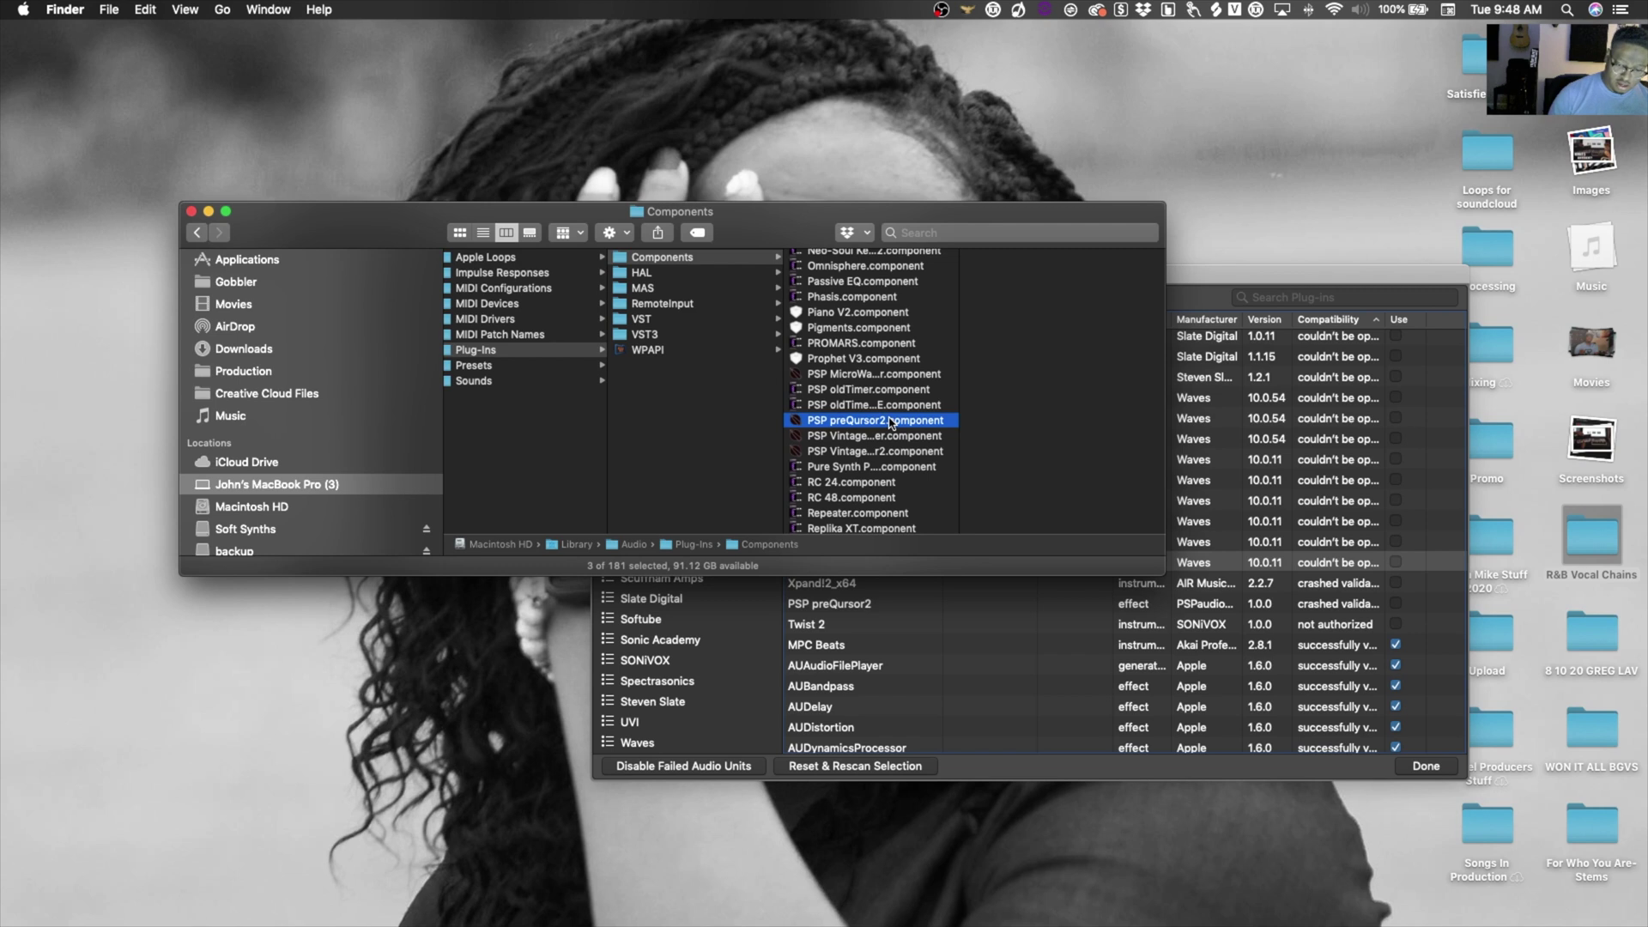
key(super+BackSpace)
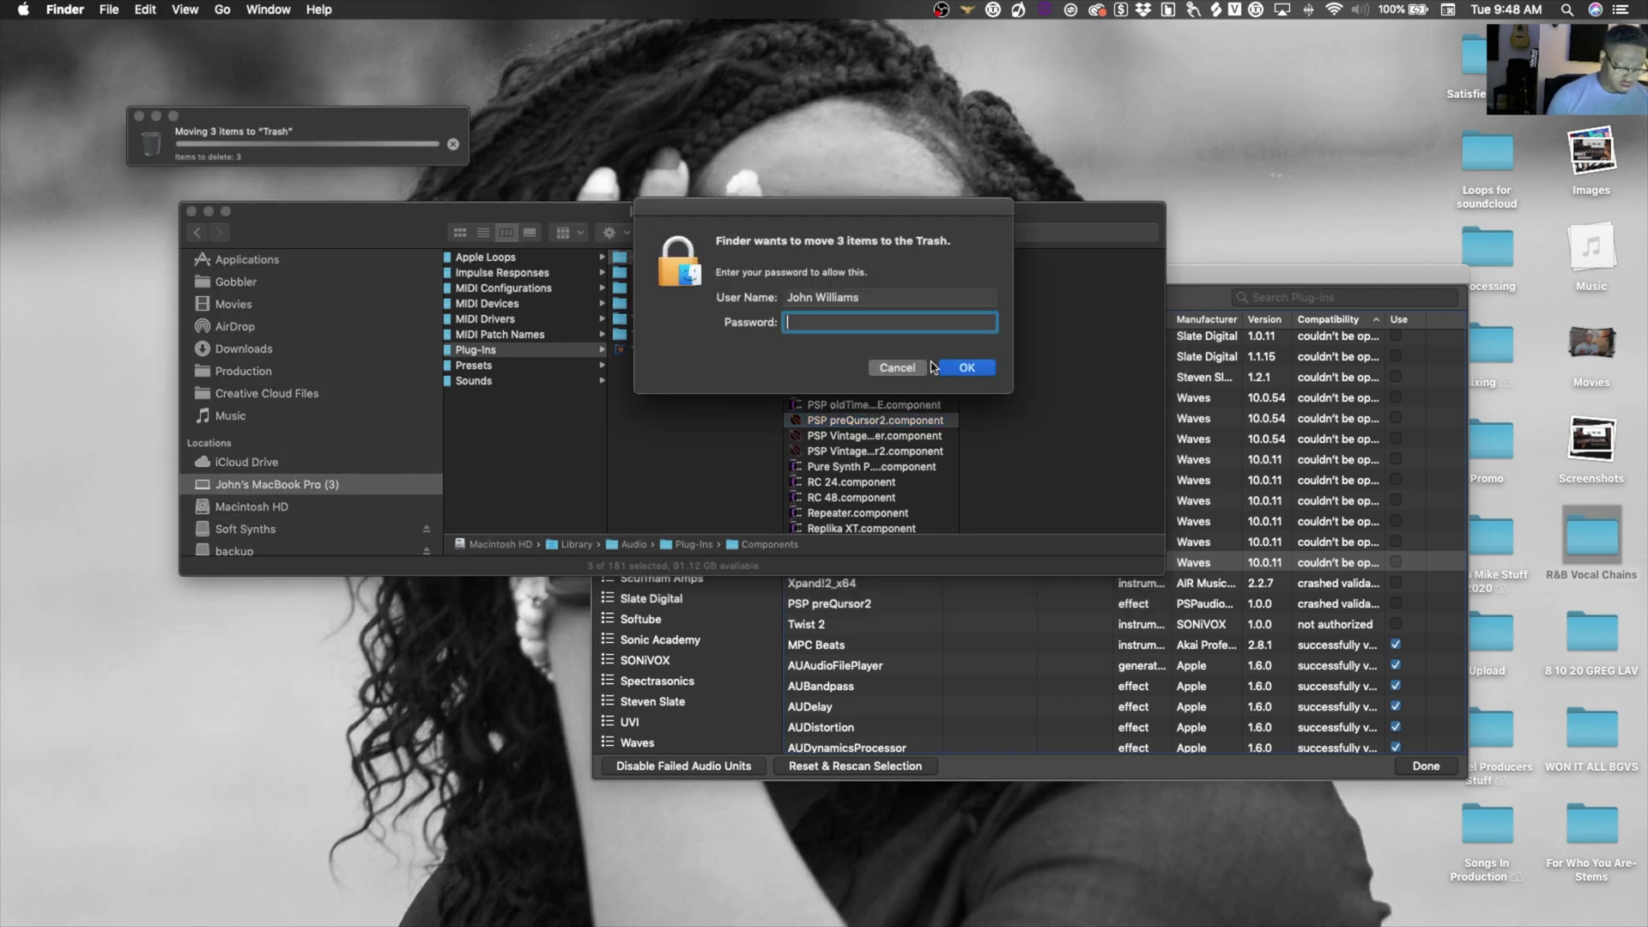
text(*********)
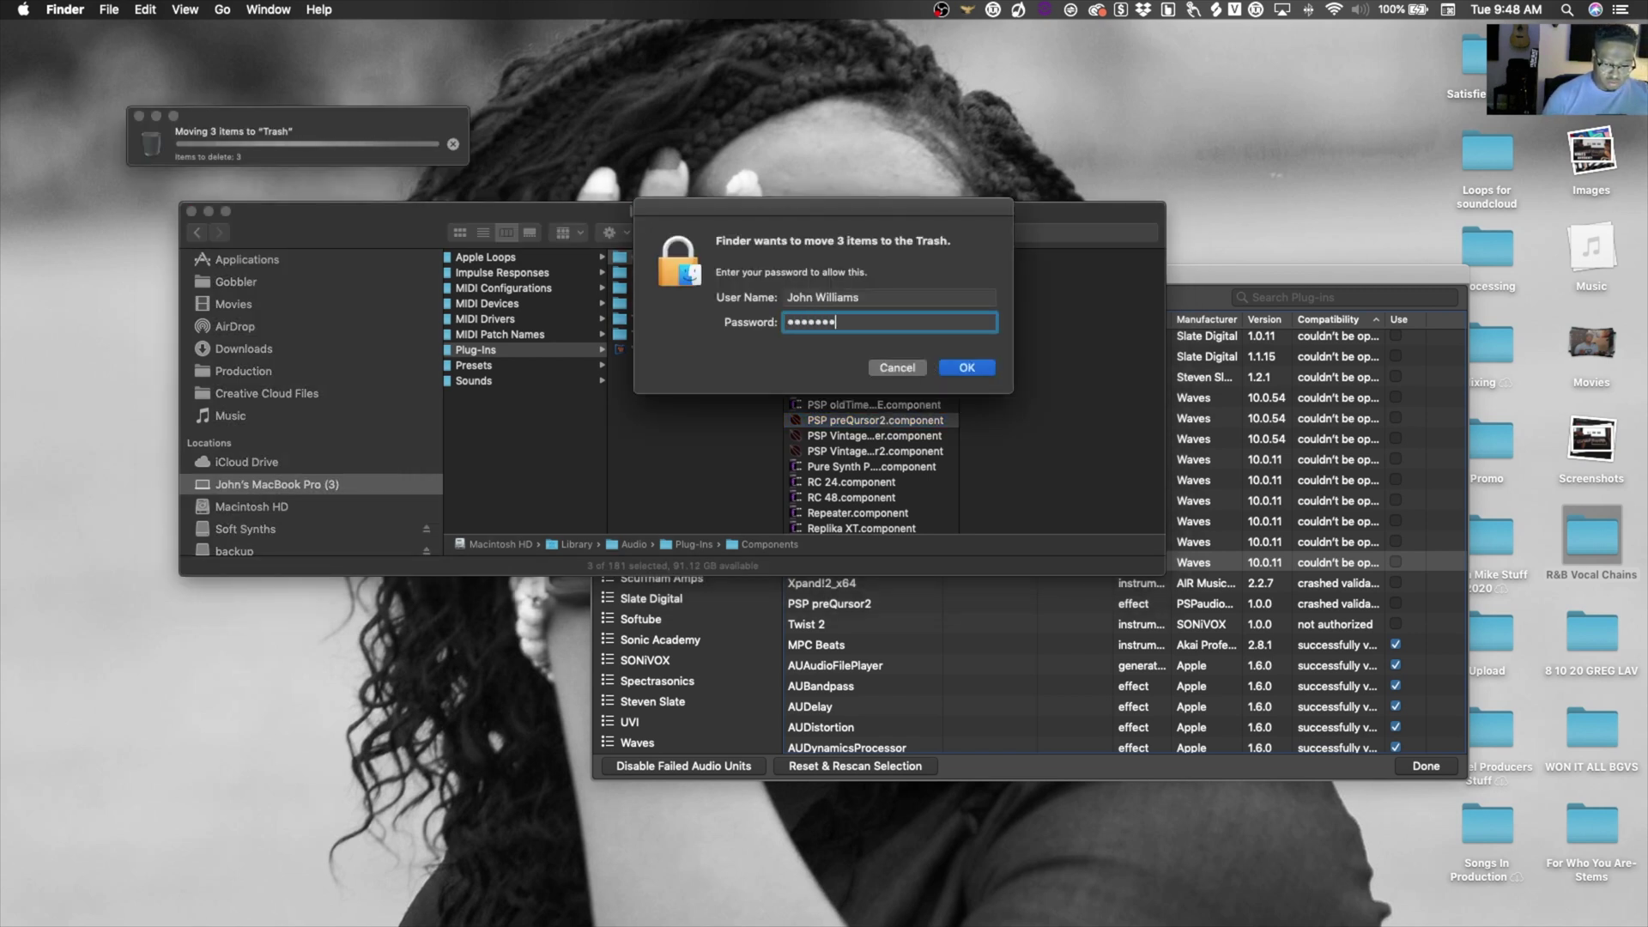
key(Return)
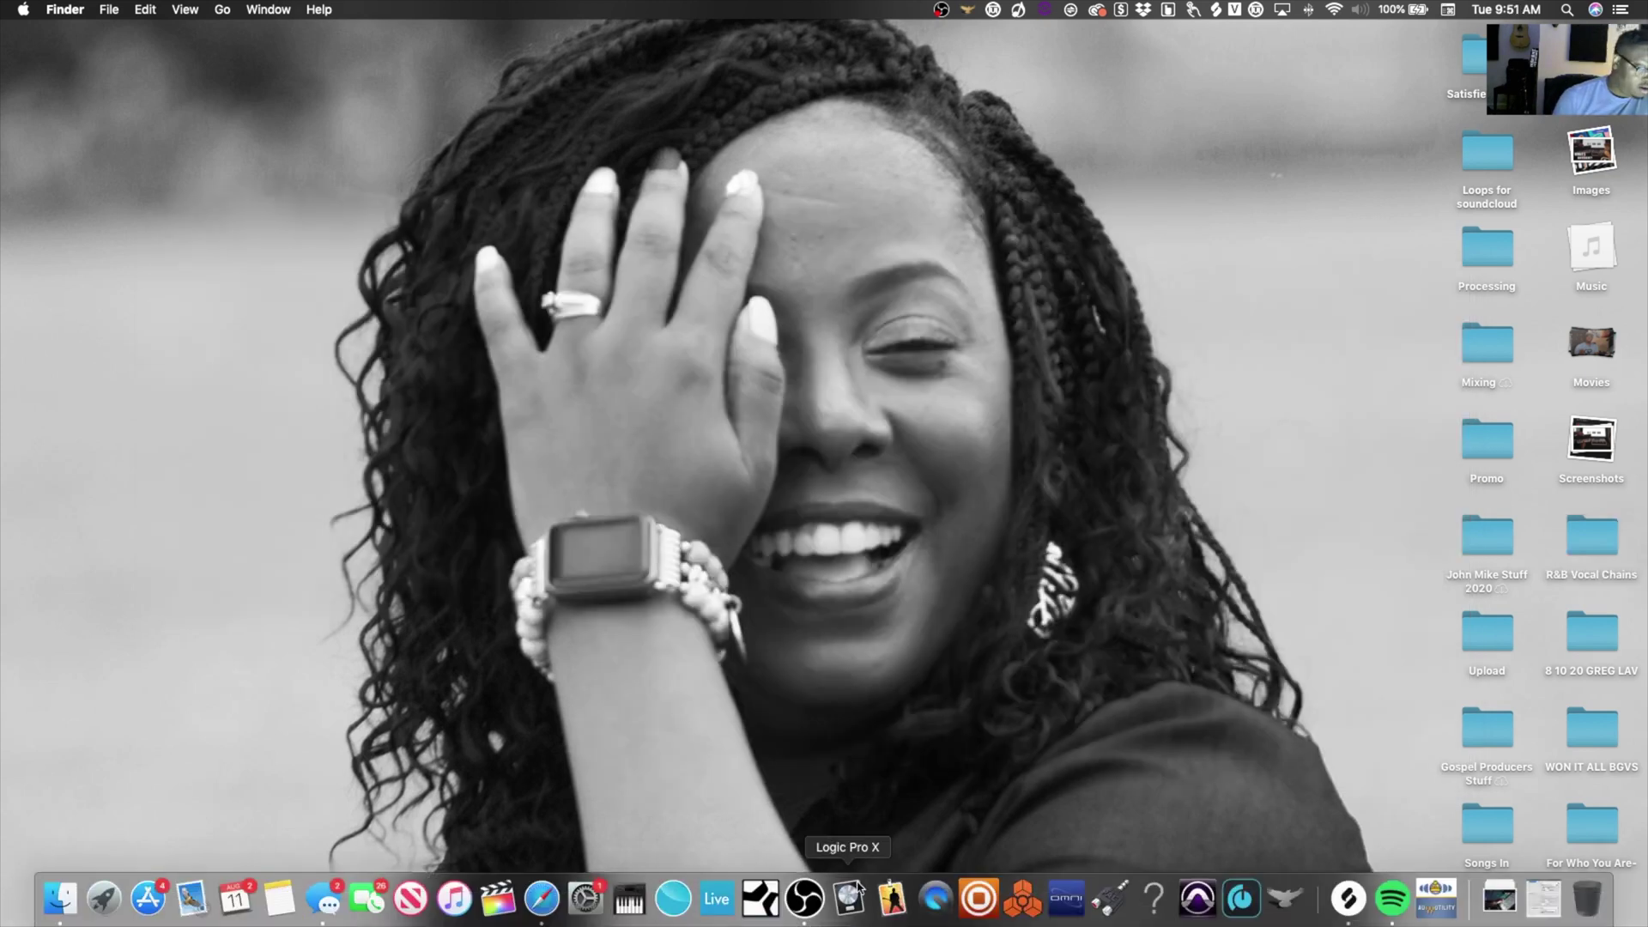
- Launch Logic Pro X from the Dock
click(847, 899)
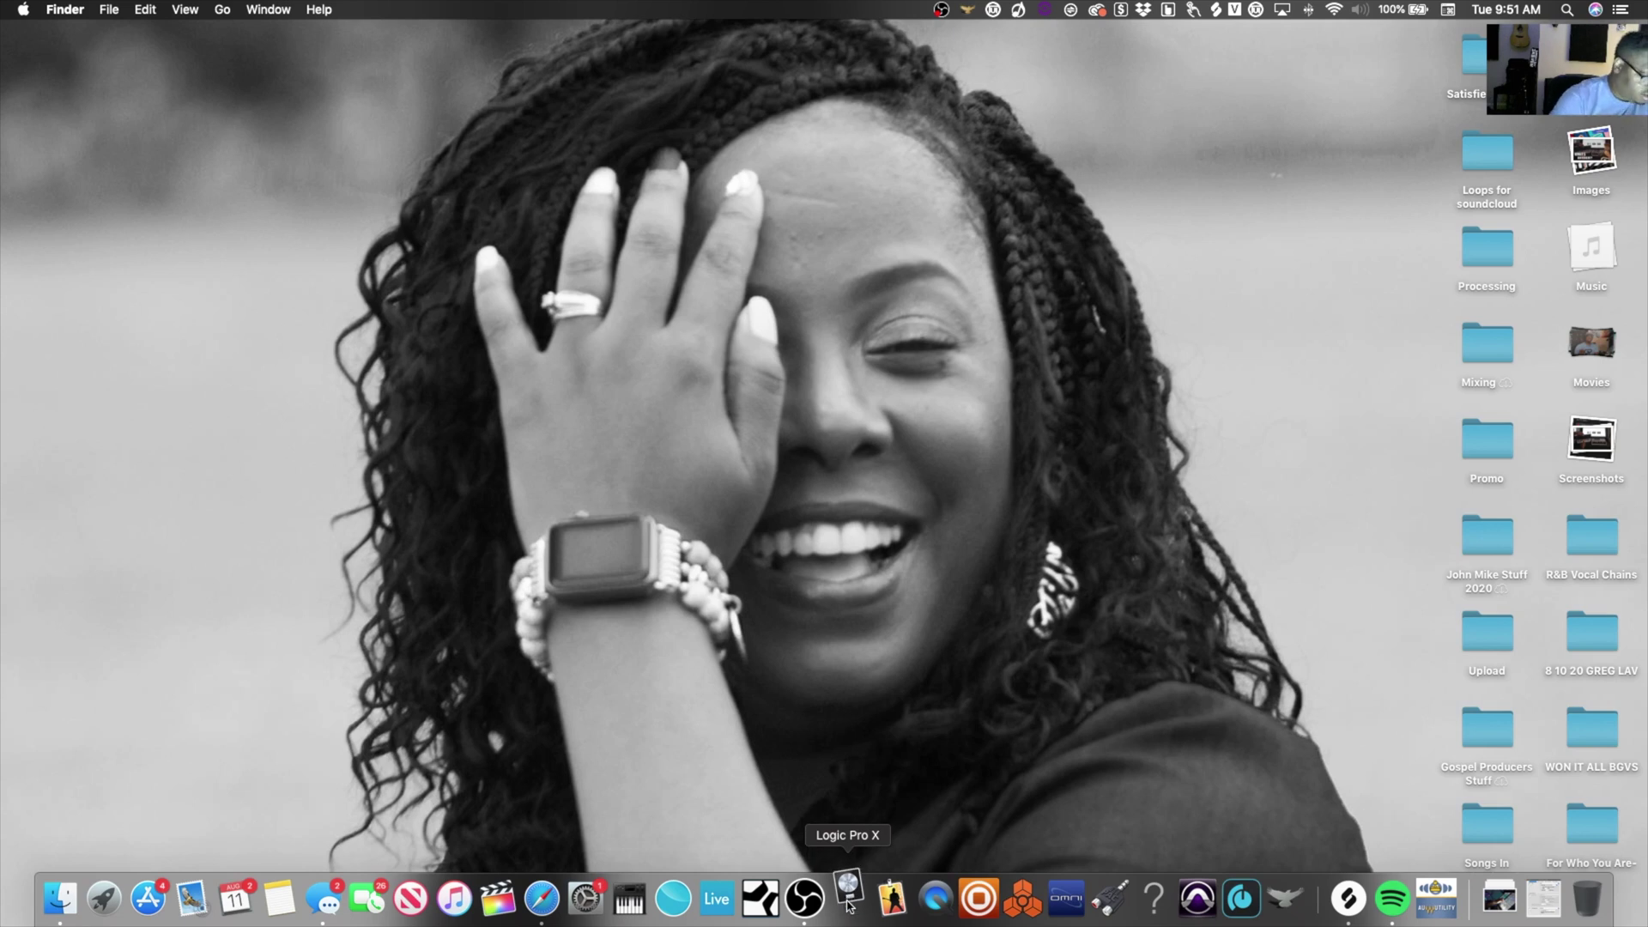